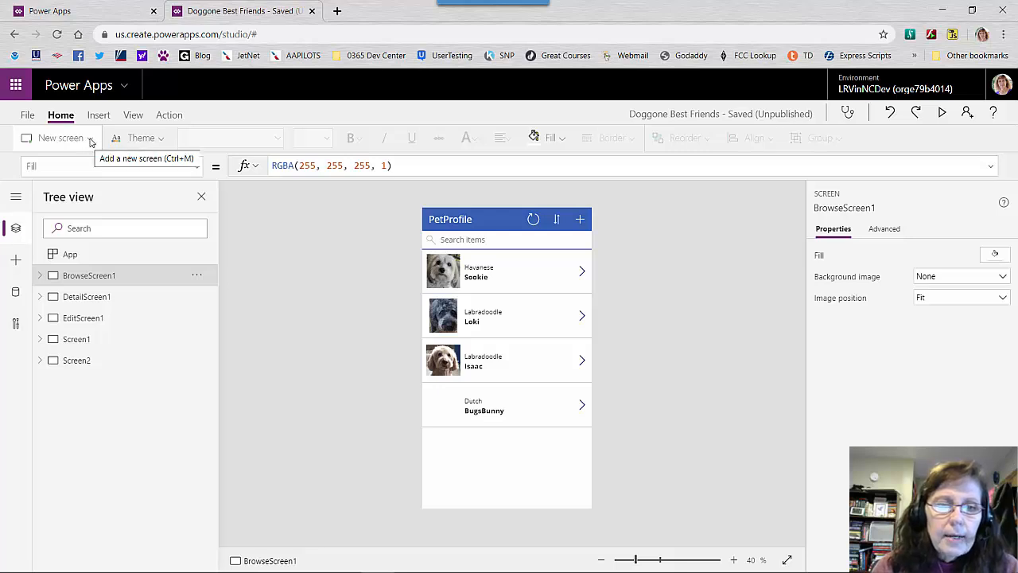
Add a blank screen and a Scrollable template screen to the app
{"action": "left_click", "coordinate": [91, 140]}
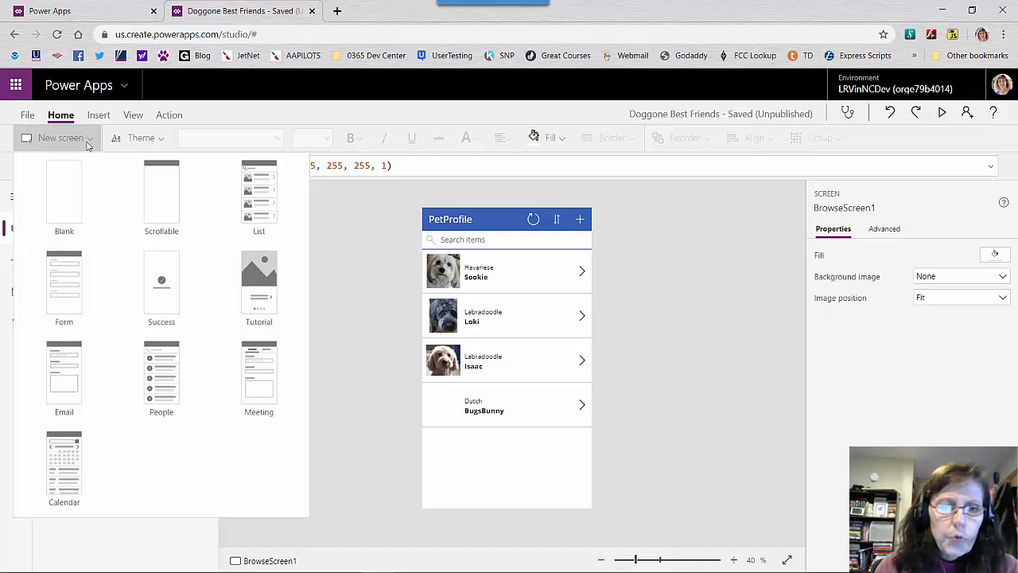
{"action": "left_click", "coordinate": [70, 202]}
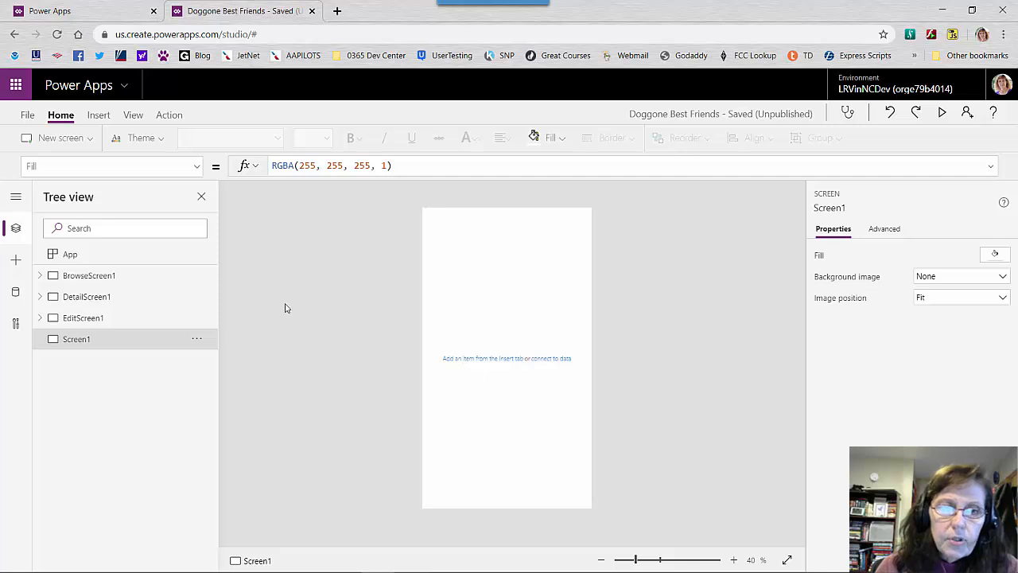
{"action": "left_click", "coordinate": [89, 141]}
{"action": "left_click", "coordinate": [89, 141]}
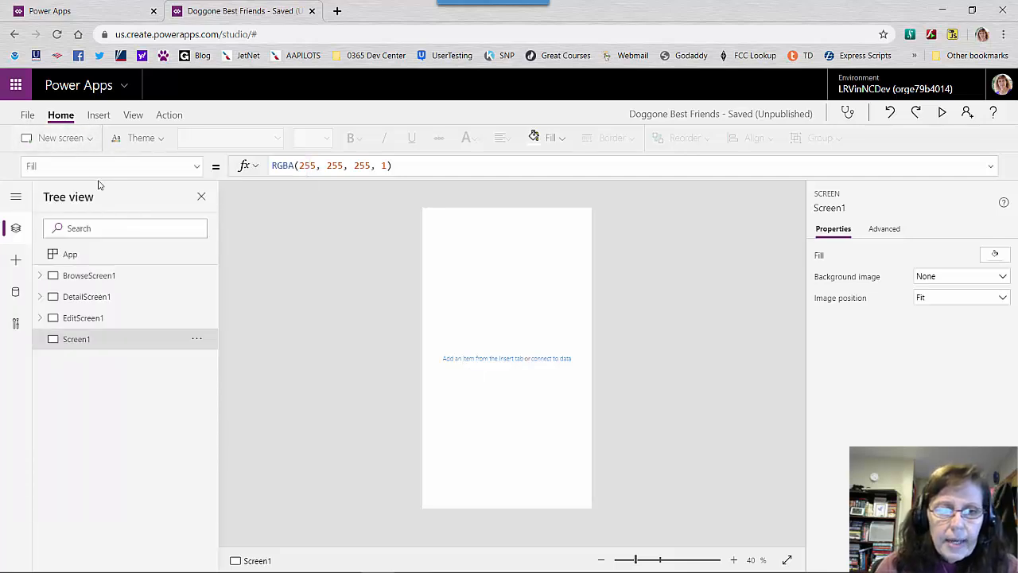
{"action": "left_click", "coordinate": [85, 140]}
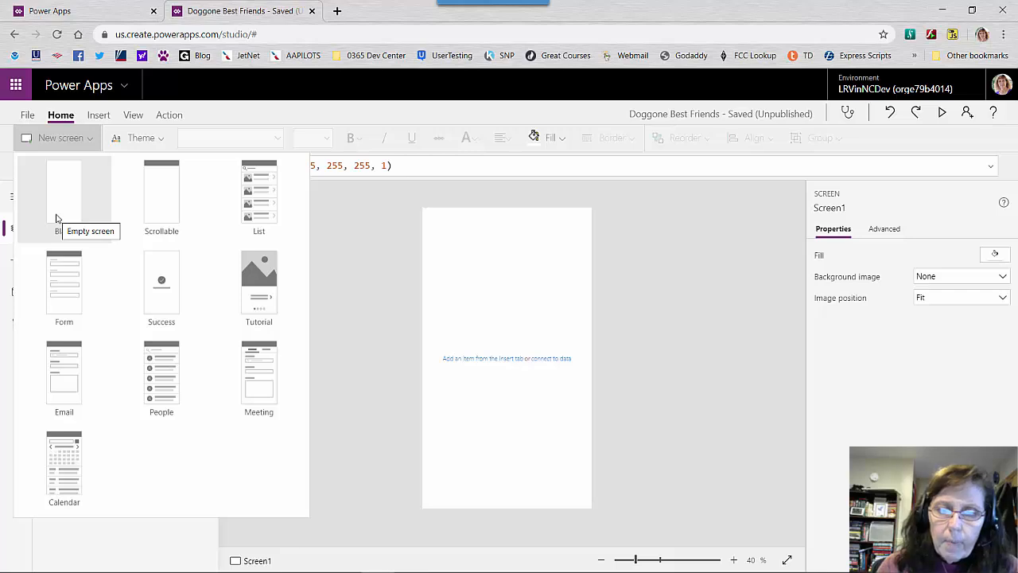
{"action": "left_click", "coordinate": [163, 233]}
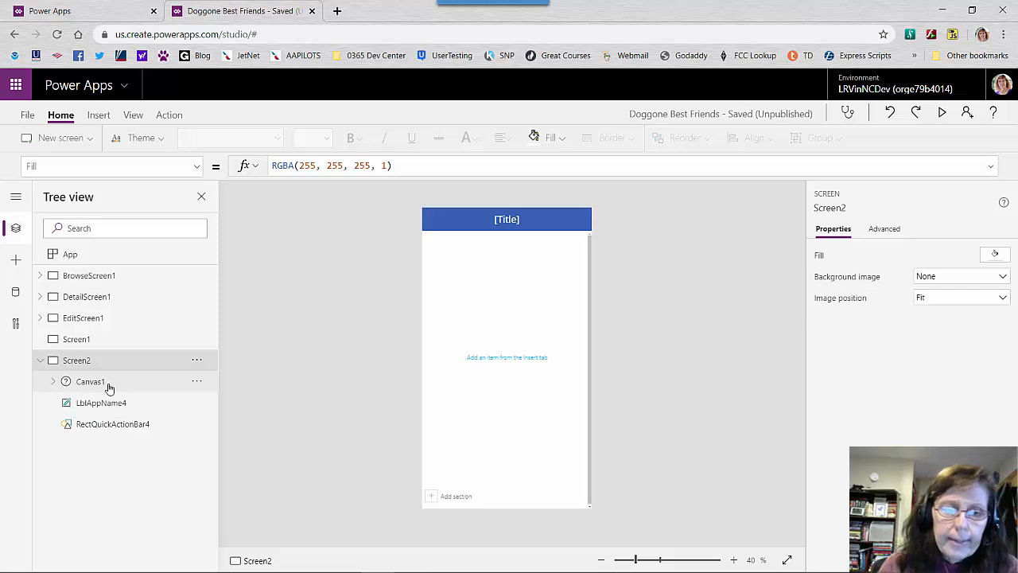
Add a second section below the existing data card in the scrollable screen's canvas
{"action": "left_click", "coordinate": [55, 382]}
{"action": "left_click", "coordinate": [109, 405]}
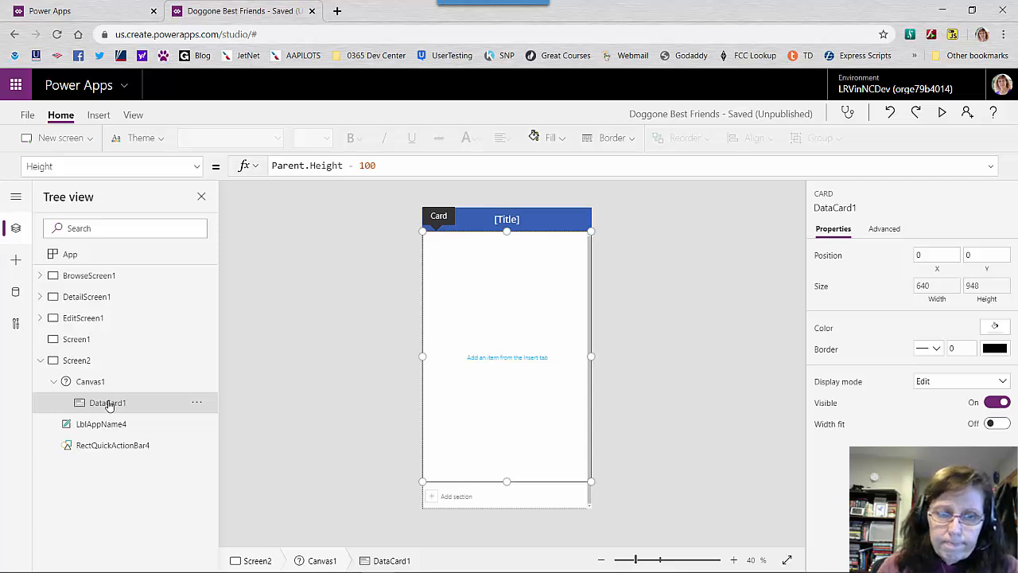
{"action": "left_click", "coordinate": [458, 503]}
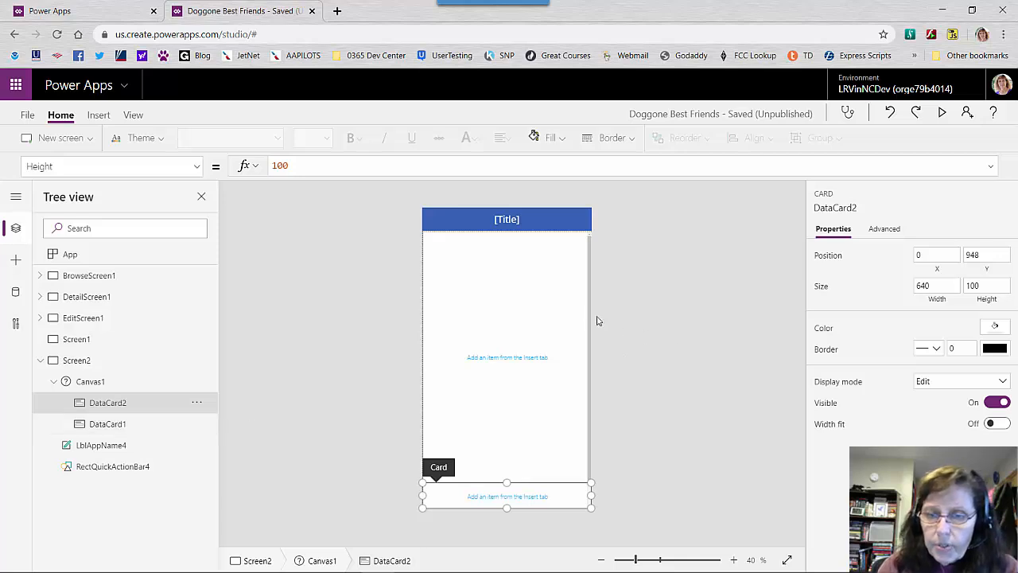
{"action": "scroll", "coordinate": [594, 323], "scroll_direction": "down", "scroll_amount": 2}
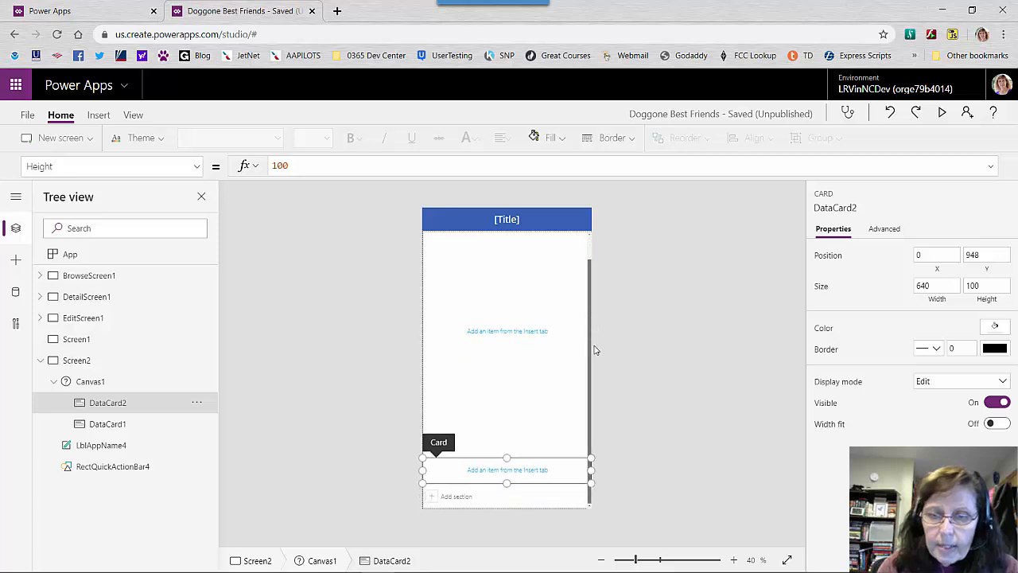
Stretch the scrollable screen's new section card downward to a height of about 310
{"action": "left_click", "coordinate": [599, 387]}
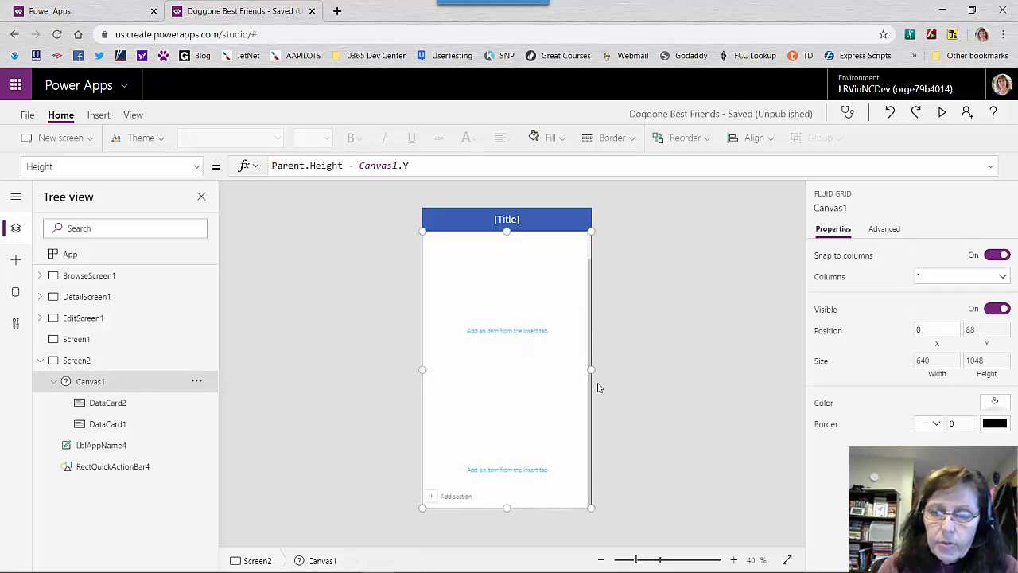
{"action": "left_click", "coordinate": [530, 470]}
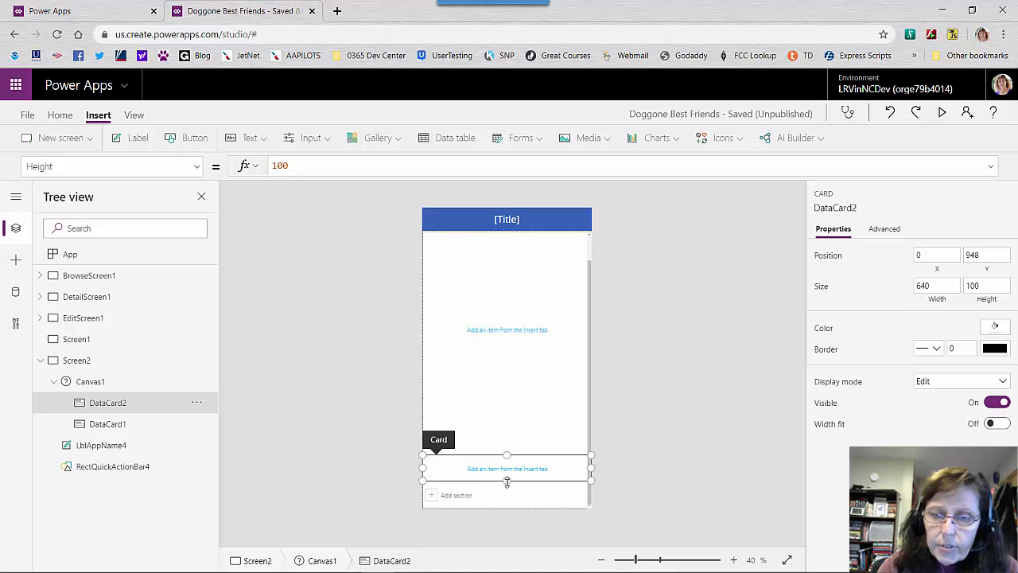
{"action": "left_click_drag", "start_coordinate": [510, 480], "coordinate": [518, 541]}
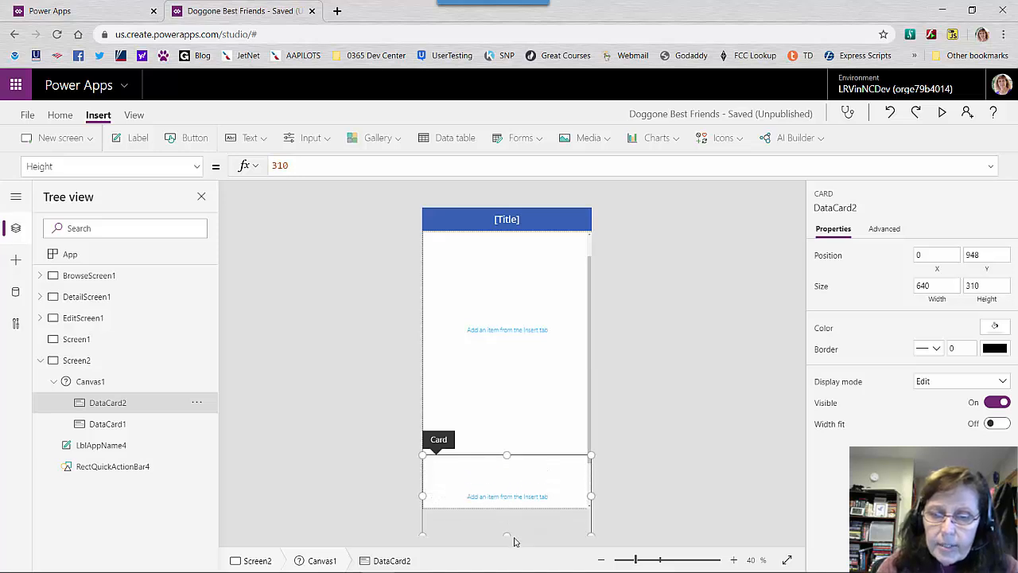
{"action": "left_click_drag", "start_coordinate": [589, 363], "coordinate": [590, 442]}
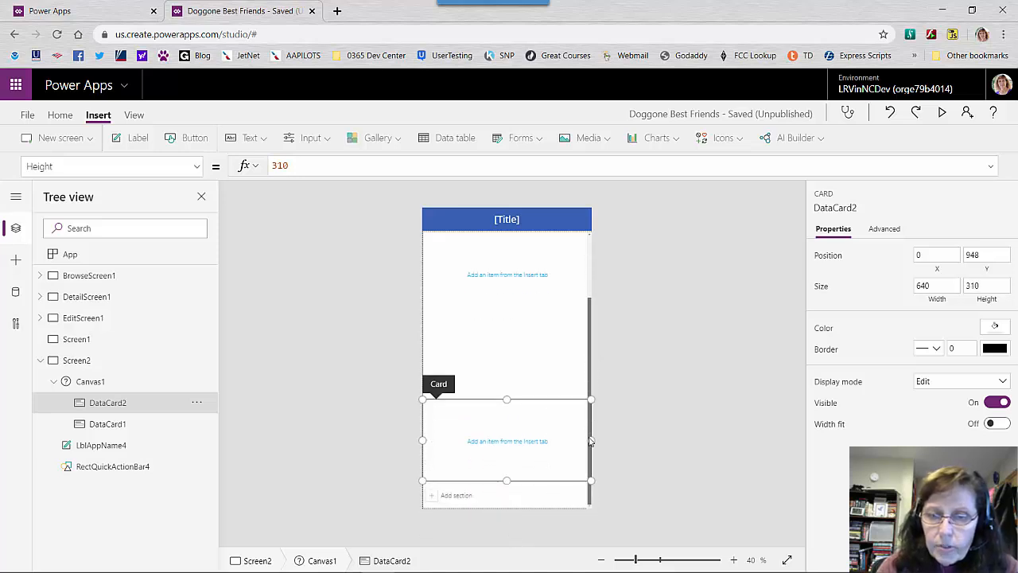
{"action": "left_click", "coordinate": [589, 442]}
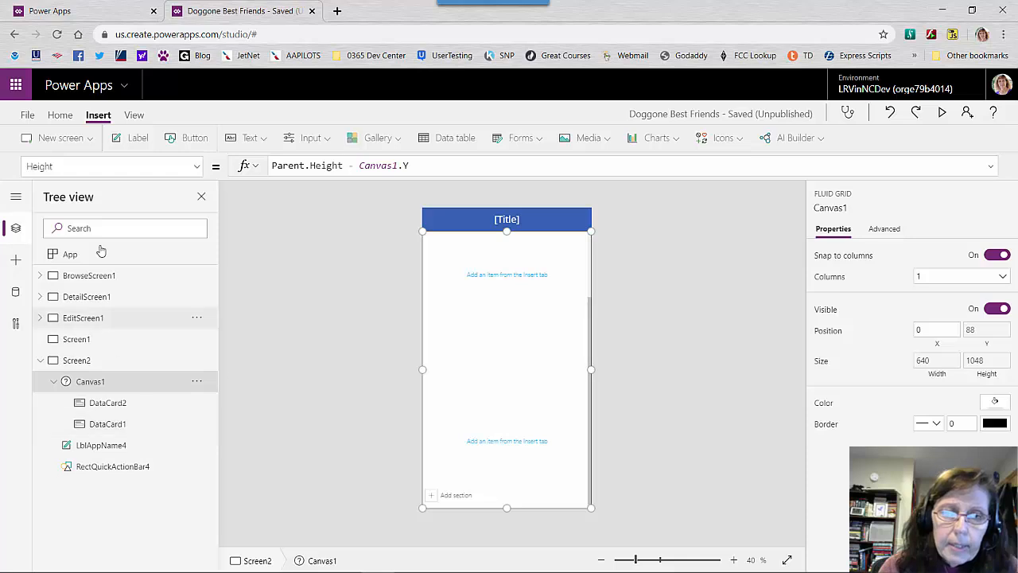
Add a List template screen and select its browse gallery
{"action": "left_click", "coordinate": [90, 143]}
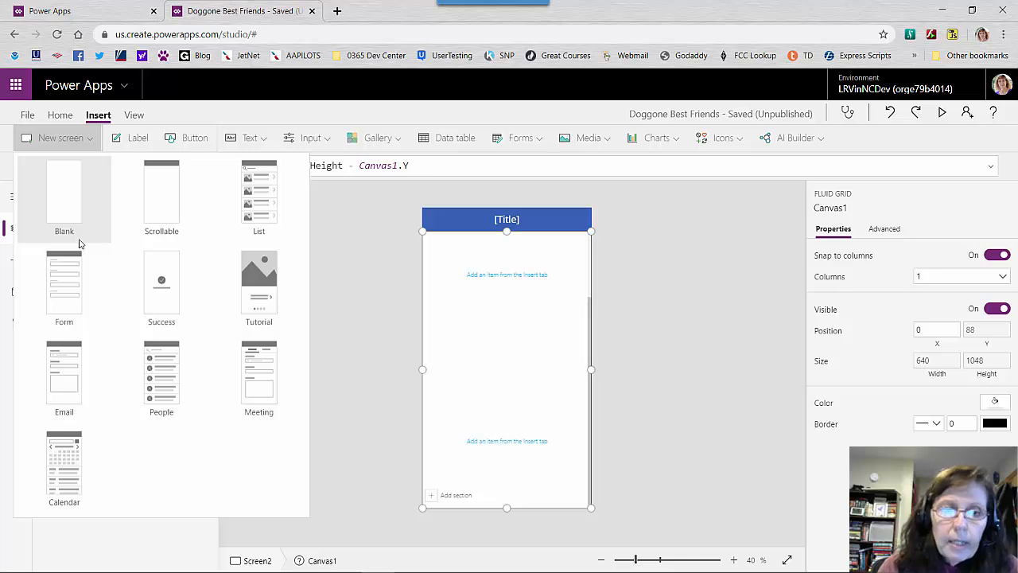
{"action": "left_click", "coordinate": [259, 230]}
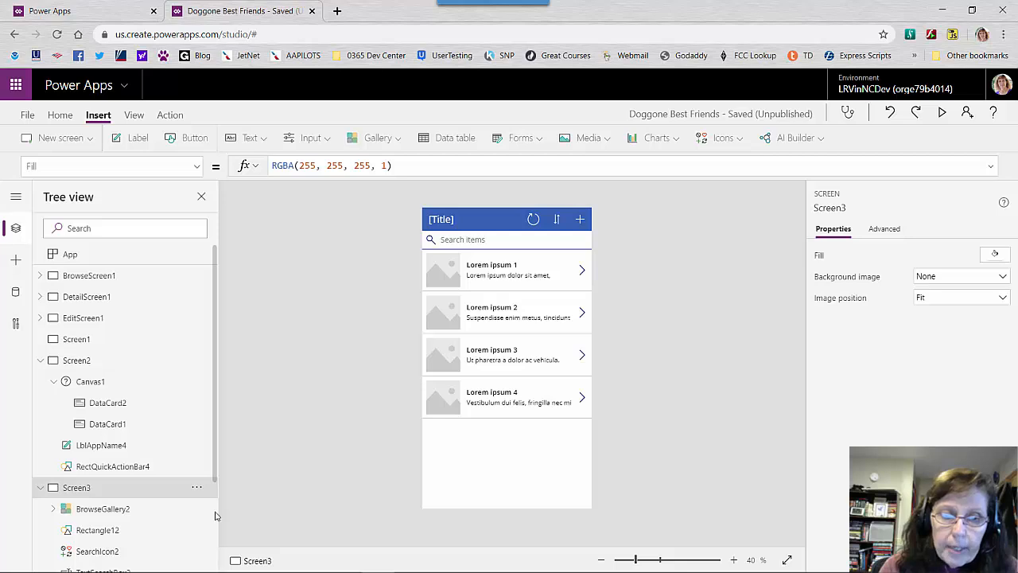
{"action": "left_click", "coordinate": [53, 509]}
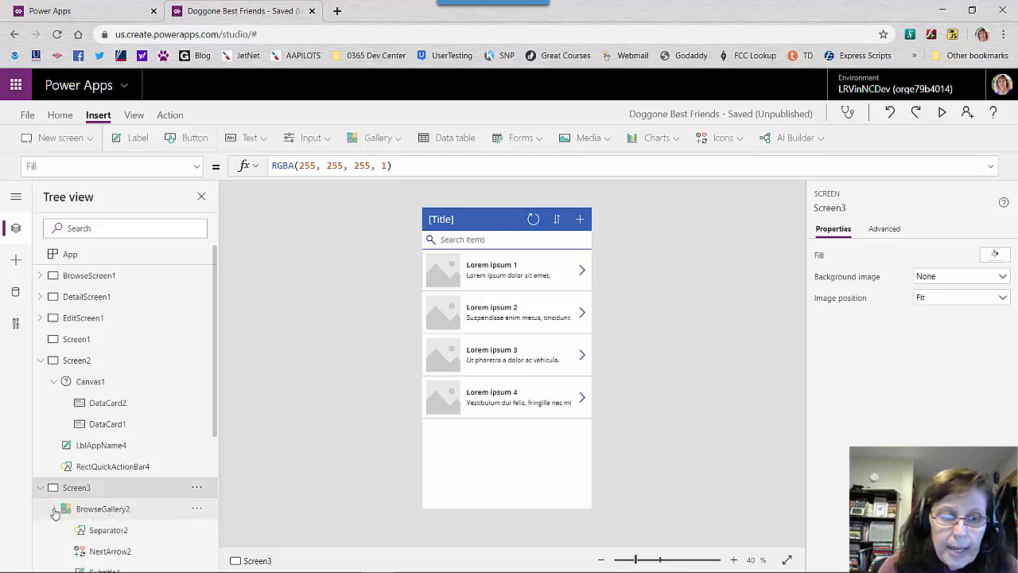
{"action": "left_click", "coordinate": [104, 513]}
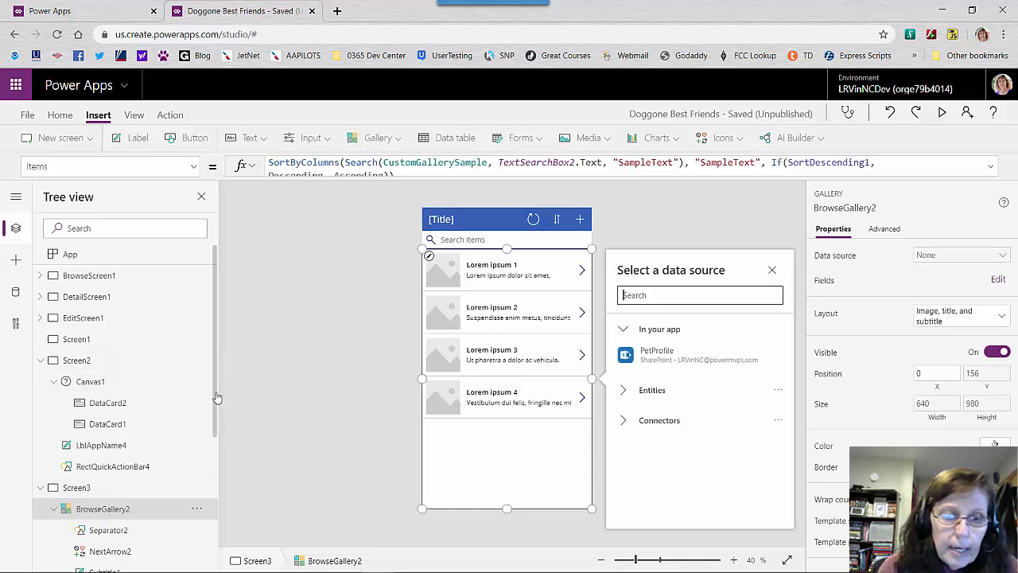
Examine the separator, next arrow and subtitle controls inside the list screen's gallery
{"action": "left_click_drag", "start_coordinate": [217, 398], "coordinate": [210, 470]}
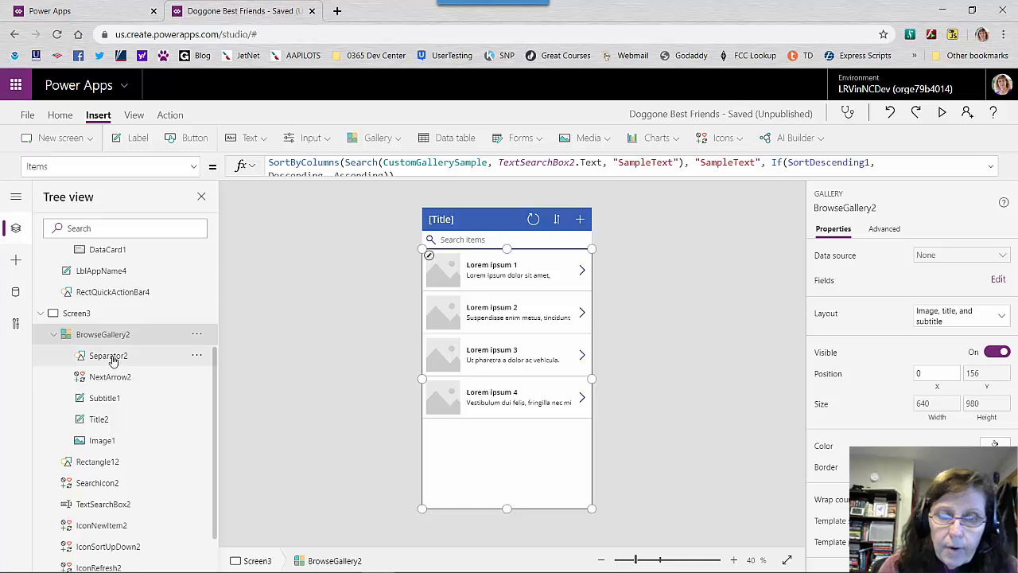
{"action": "left_click", "coordinate": [110, 356]}
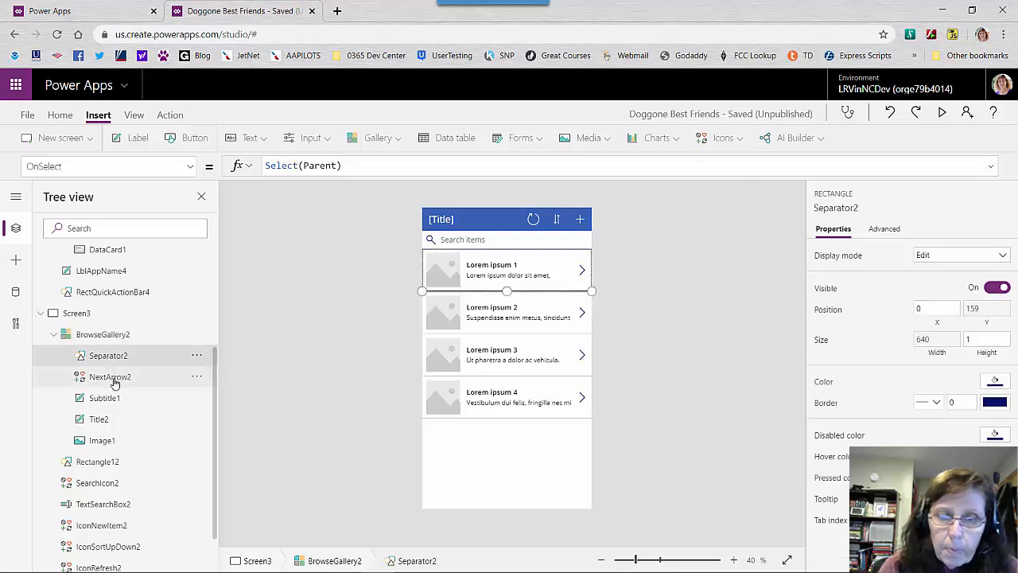
{"action": "left_click", "coordinate": [112, 379]}
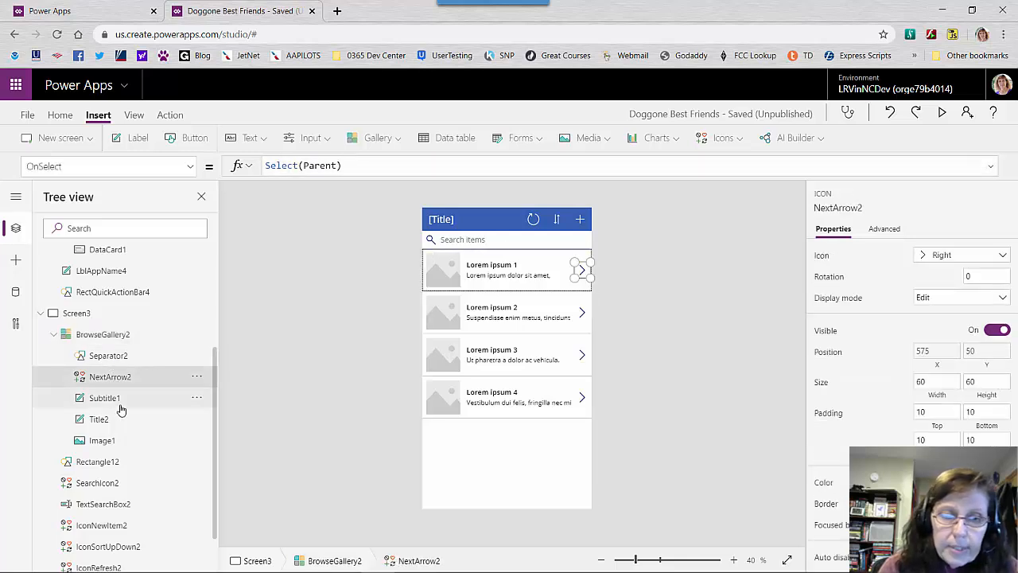
{"action": "left_click", "coordinate": [119, 399]}
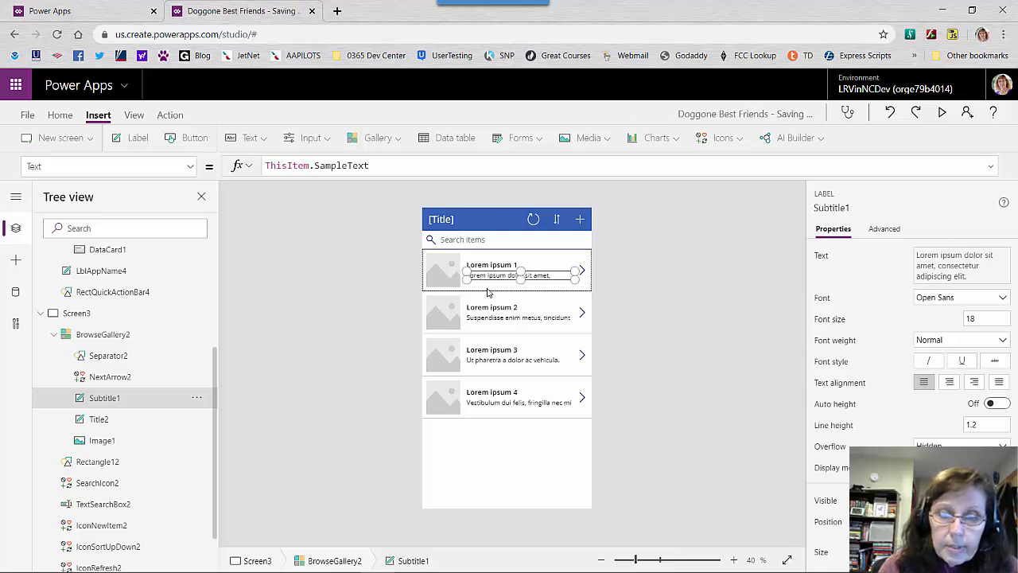
Try deleting the image placeholder from the list screen's gallery, check the subtitle and title labels, and undo the deletion
{"action": "left_click", "coordinate": [443, 284]}
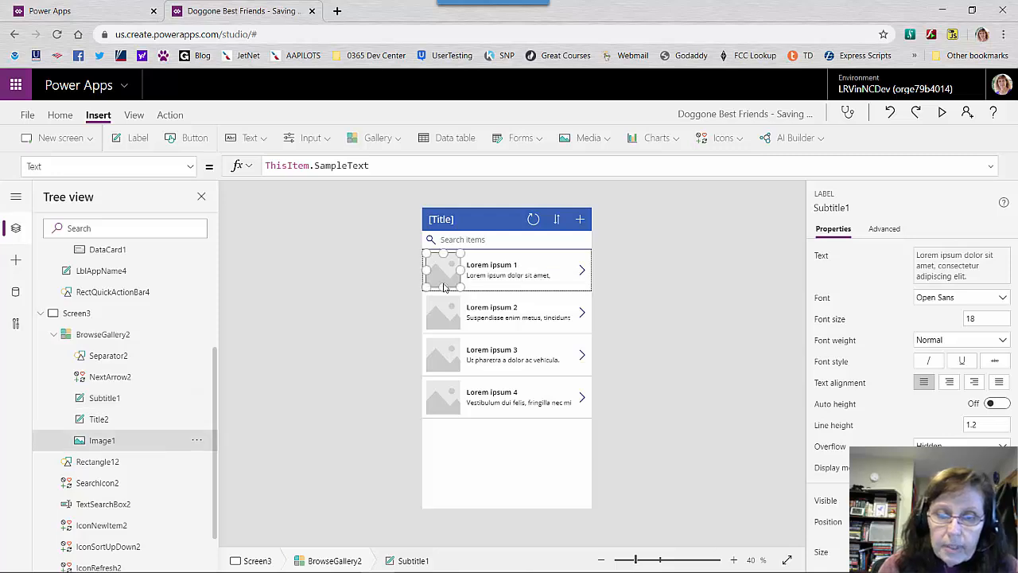
{"action": "key", "text": "Delete"}
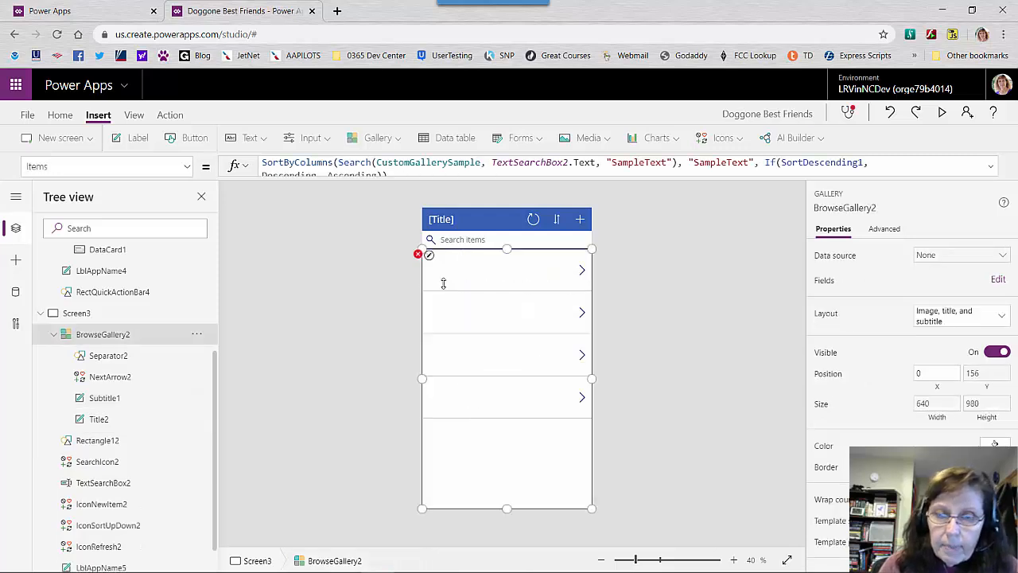
{"action": "left_click", "coordinate": [96, 402]}
{"action": "left_click", "coordinate": [97, 419]}
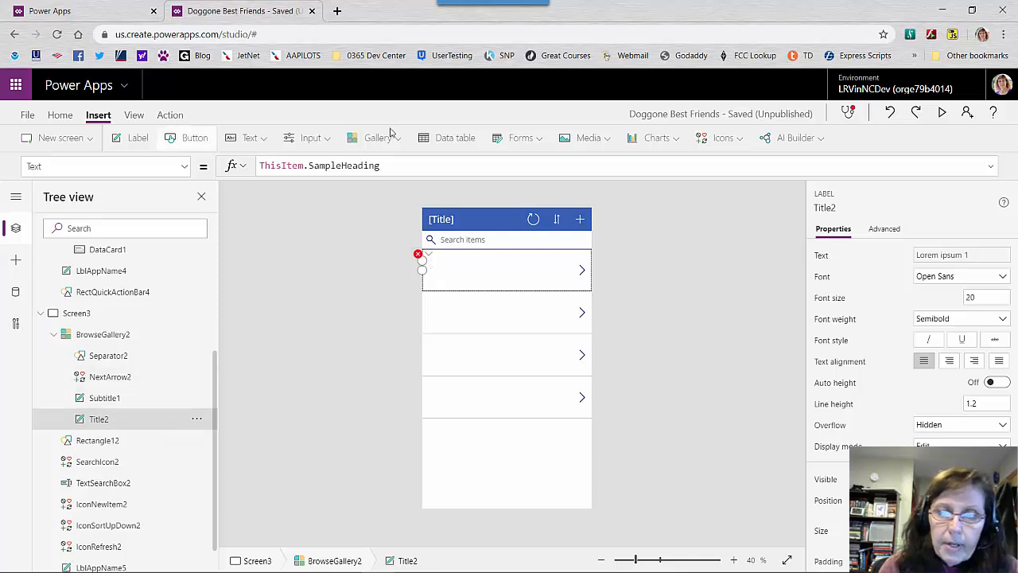
{"action": "left_click", "coordinate": [890, 113]}
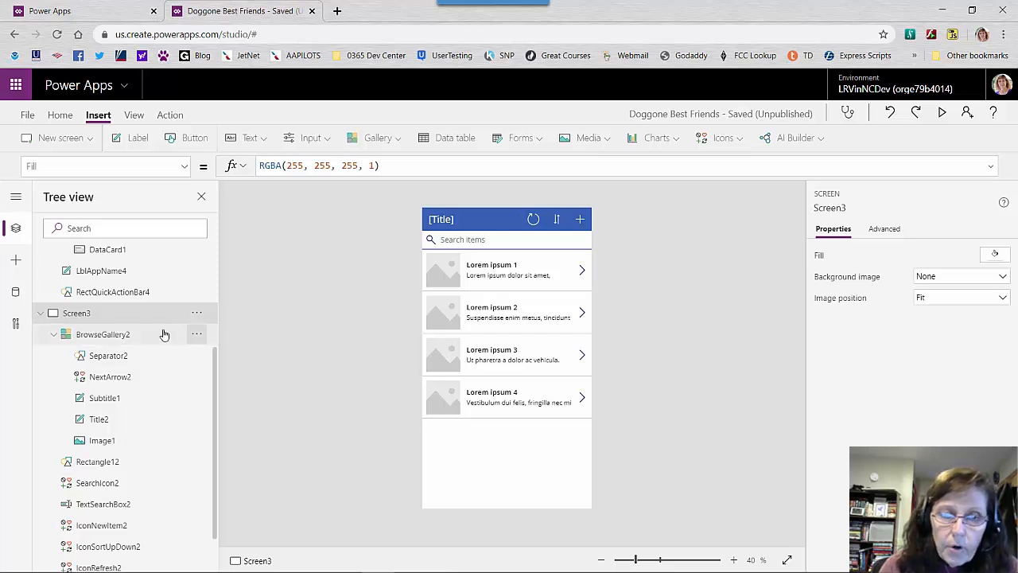
Display the full Items formula of the list screen's browse gallery
{"action": "left_click", "coordinate": [125, 334]}
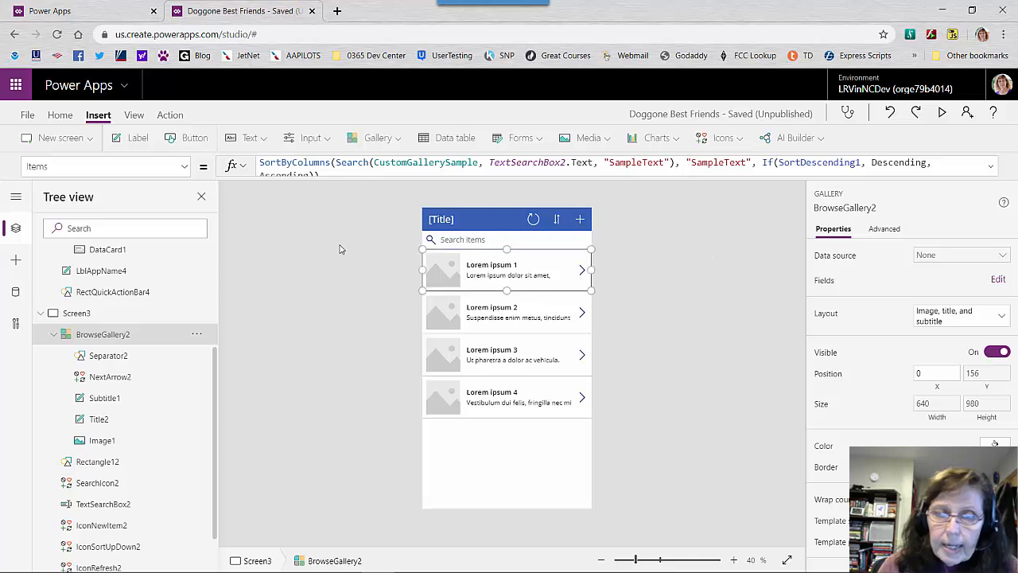
{"action": "left_click", "coordinate": [384, 178]}
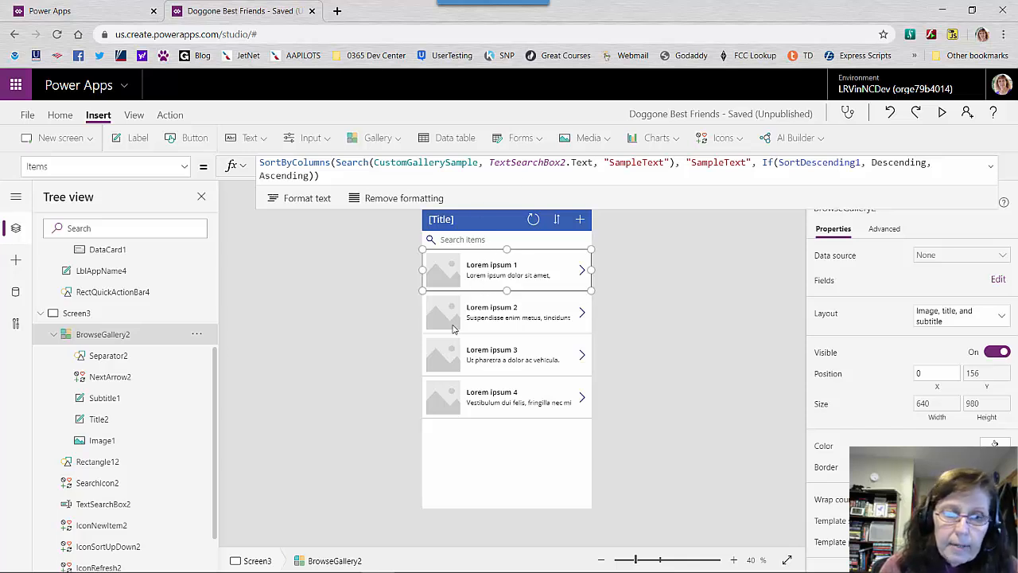
Add a Form template screen and connect its edit form to the PetProfile data source
{"action": "left_click", "coordinate": [90, 140]}
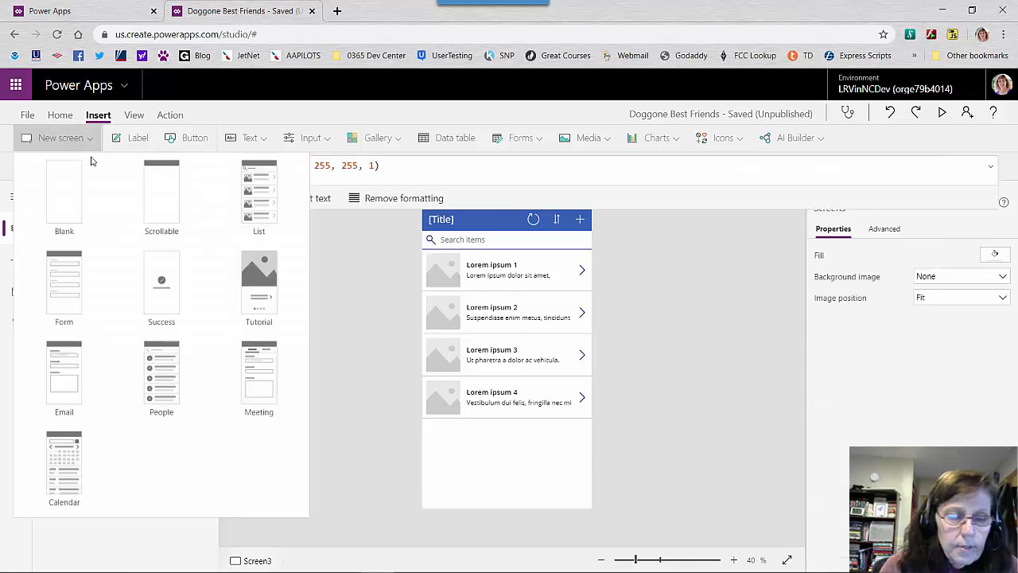
{"action": "left_click", "coordinate": [56, 305]}
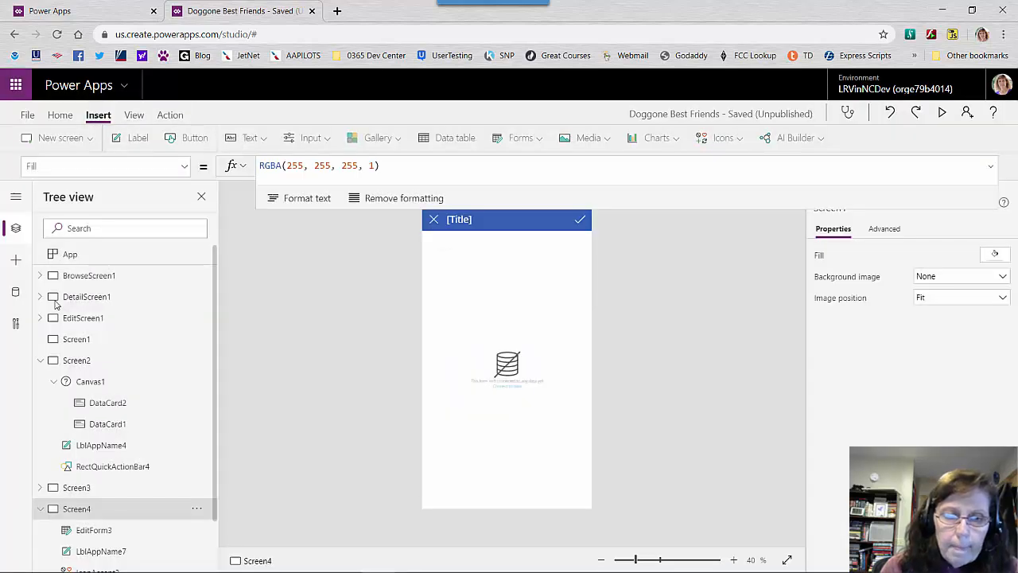
{"action": "left_click", "coordinate": [91, 532]}
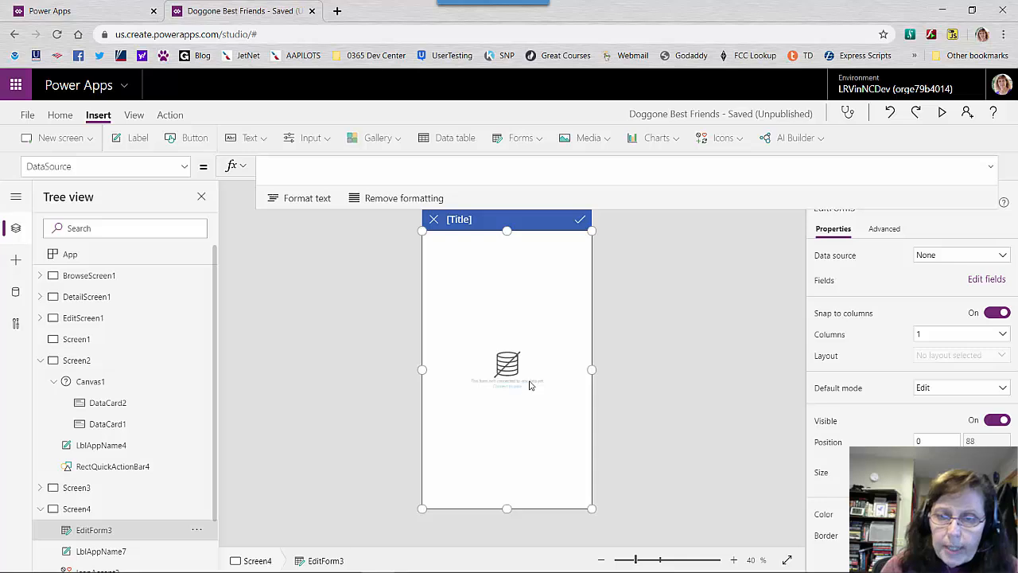
{"action": "left_click", "coordinate": [1004, 257]}
{"action": "key", "text": "Escape"}
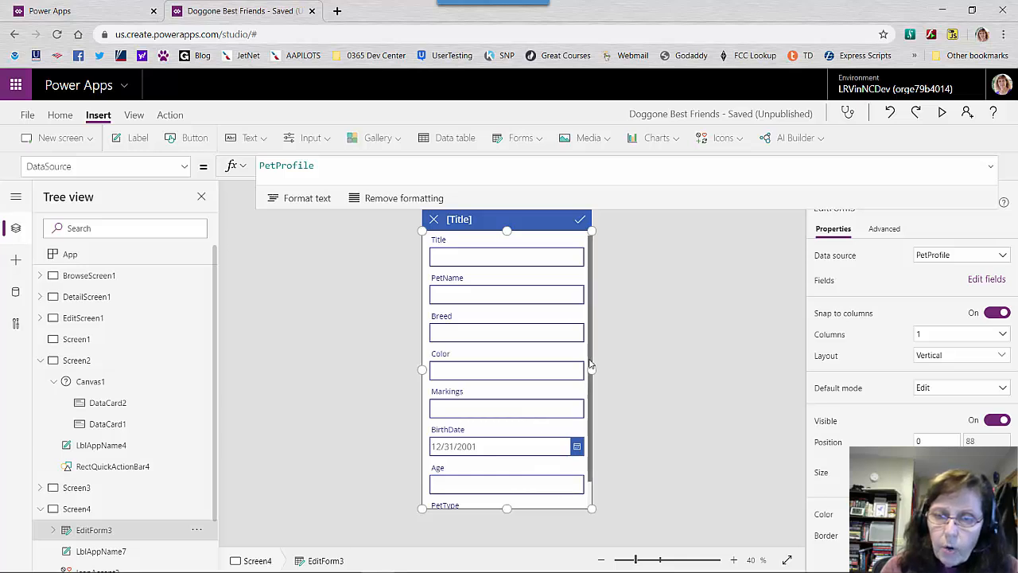
{"action": "scroll", "coordinate": [592, 382], "scroll_direction": "down", "scroll_amount": 1}
{"action": "scroll", "coordinate": [593, 387], "scroll_direction": "up", "scroll_amount": 1}
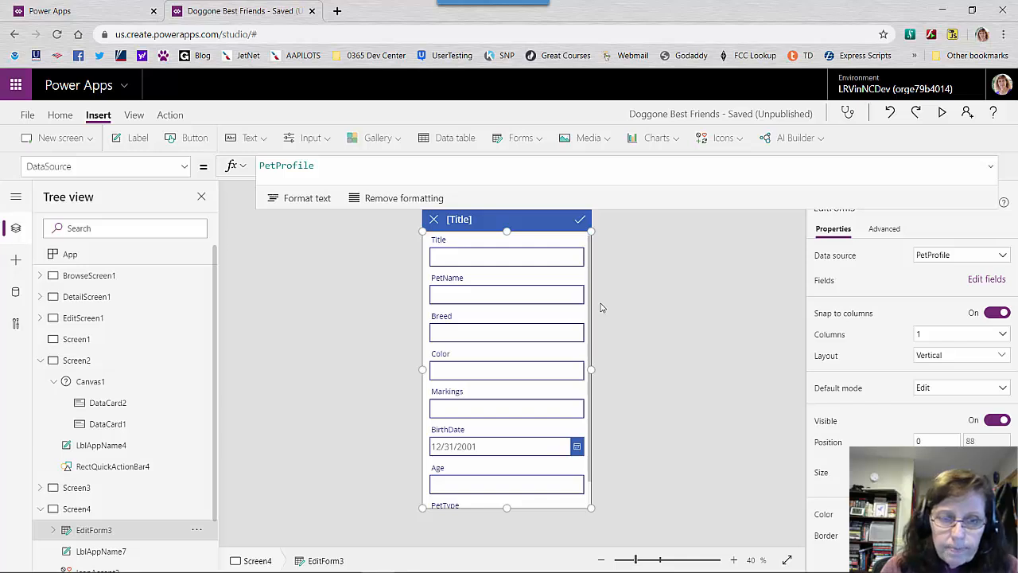
Expand the edit form and its Title data card in the tree to examine the controls they contain
{"action": "left_click", "coordinate": [54, 530]}
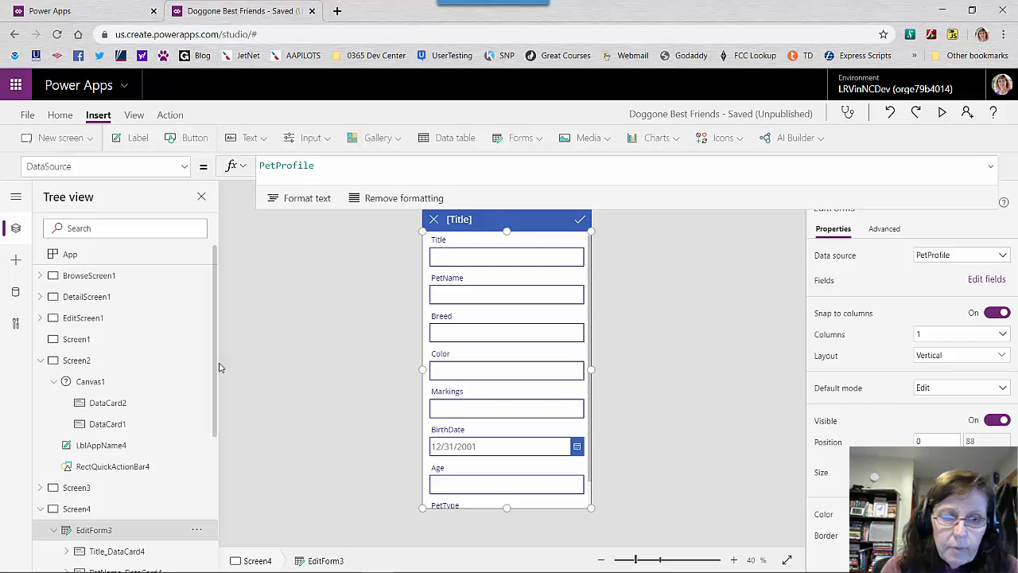
{"action": "scroll", "coordinate": [193, 494], "scroll_direction": "down", "scroll_amount": 3}
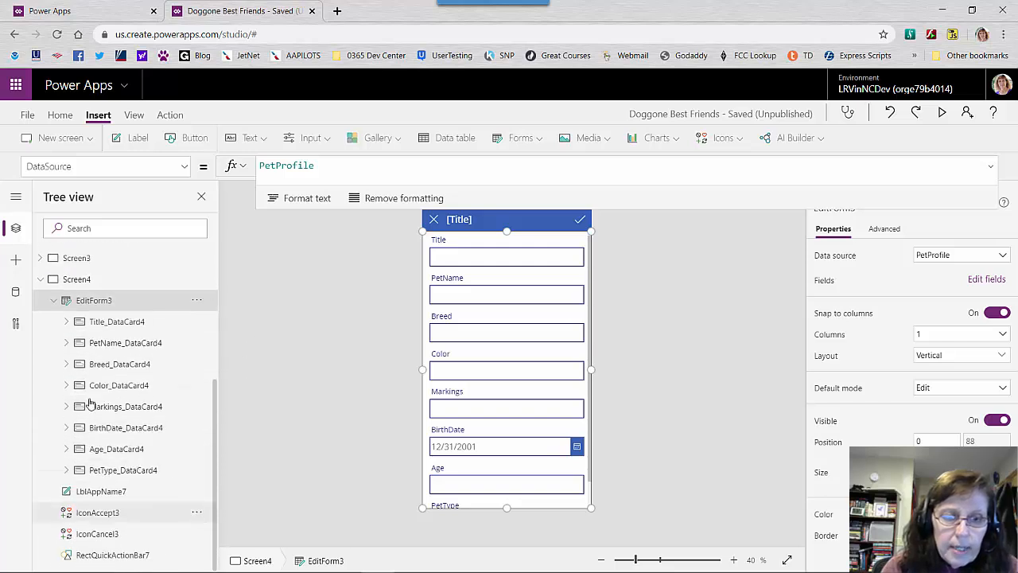
{"action": "left_click", "coordinate": [66, 321]}
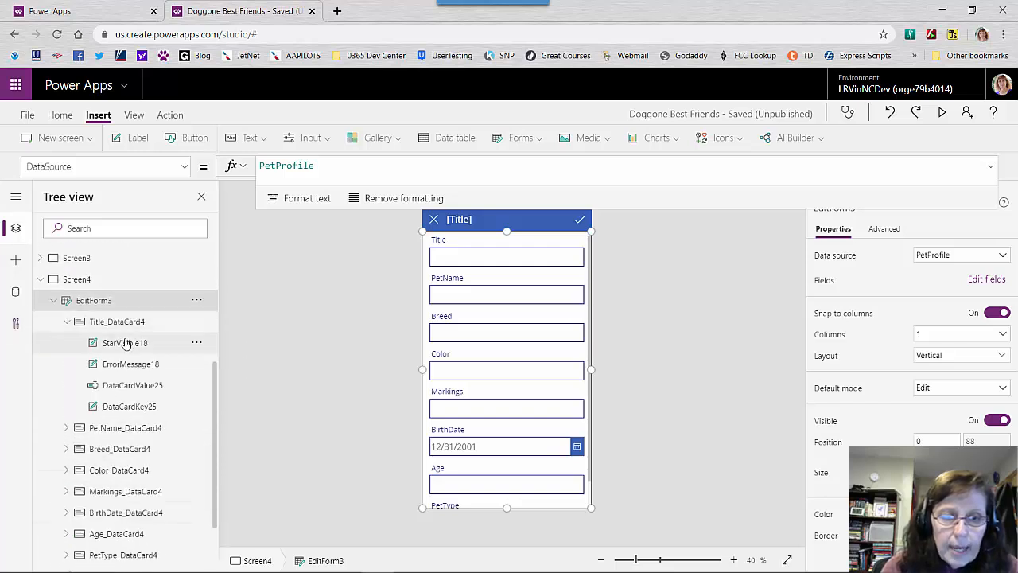
Unlock the Title card's properties through the advanced settings of its DataCardValue25 text input
{"action": "left_click", "coordinate": [136, 388]}
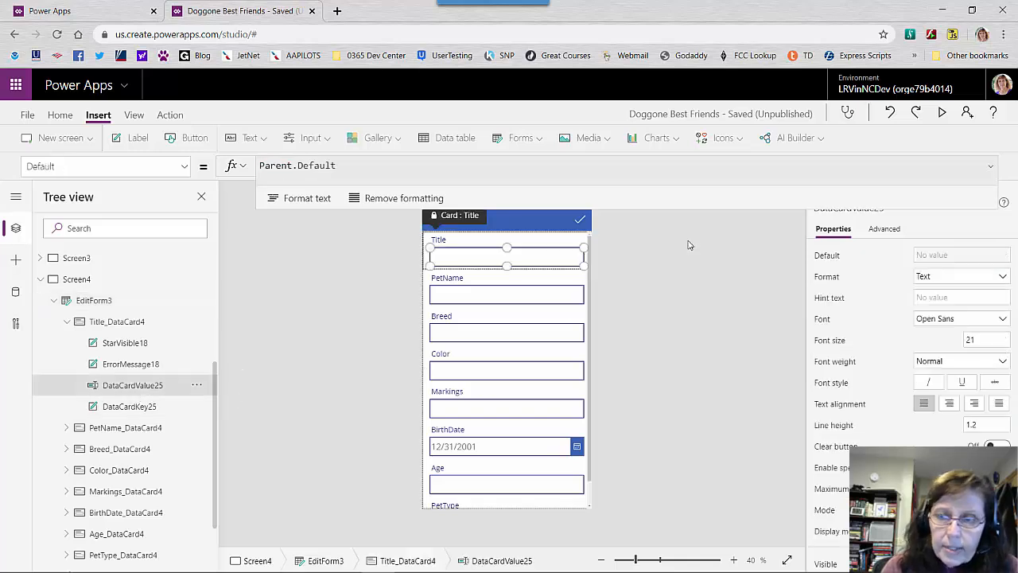
{"action": "left_click", "coordinate": [885, 232]}
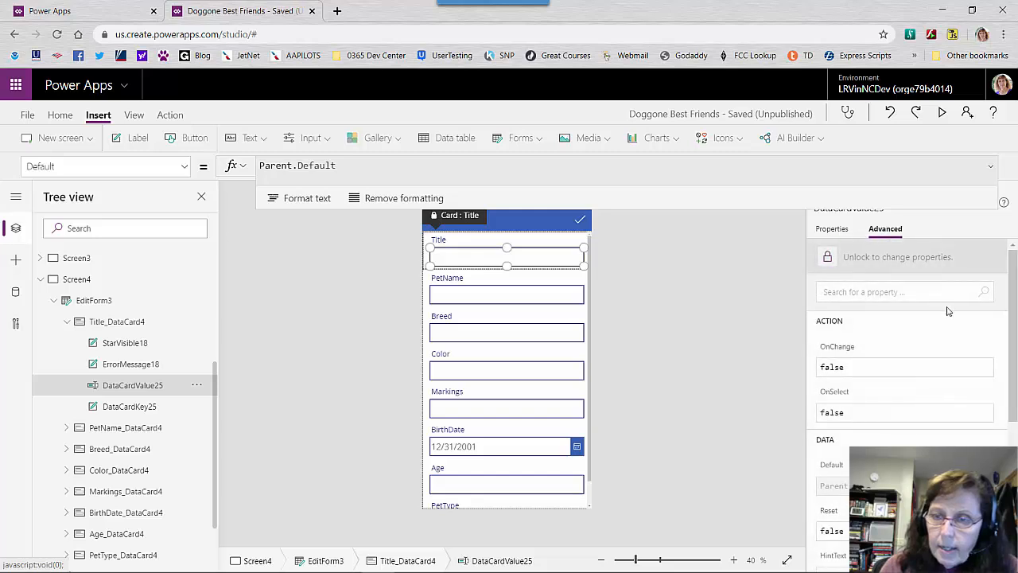
{"action": "scroll", "coordinate": [993, 430], "scroll_direction": "down", "scroll_amount": 3}
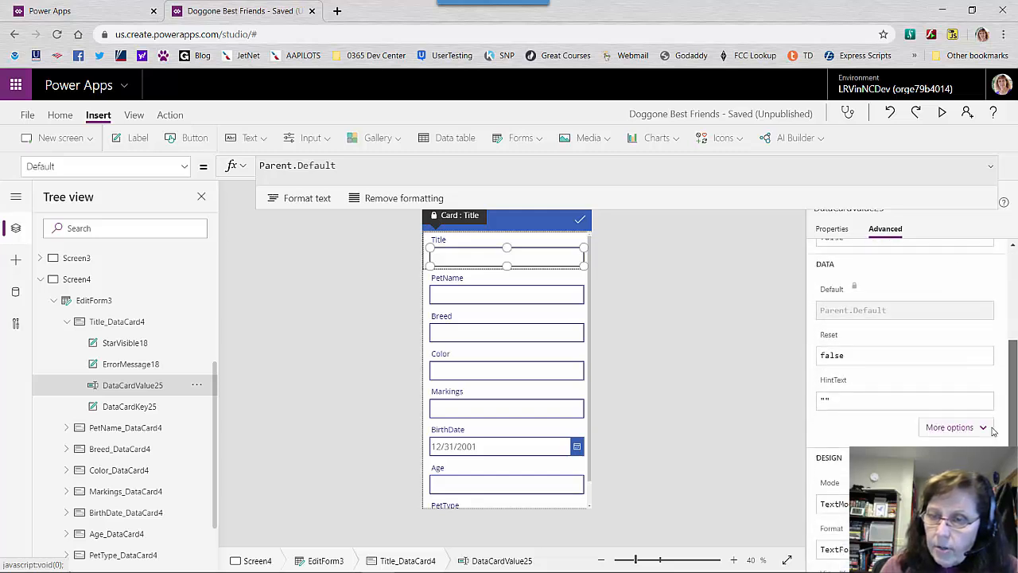
{"action": "scroll", "coordinate": [993, 431], "scroll_direction": "up", "scroll_amount": 3}
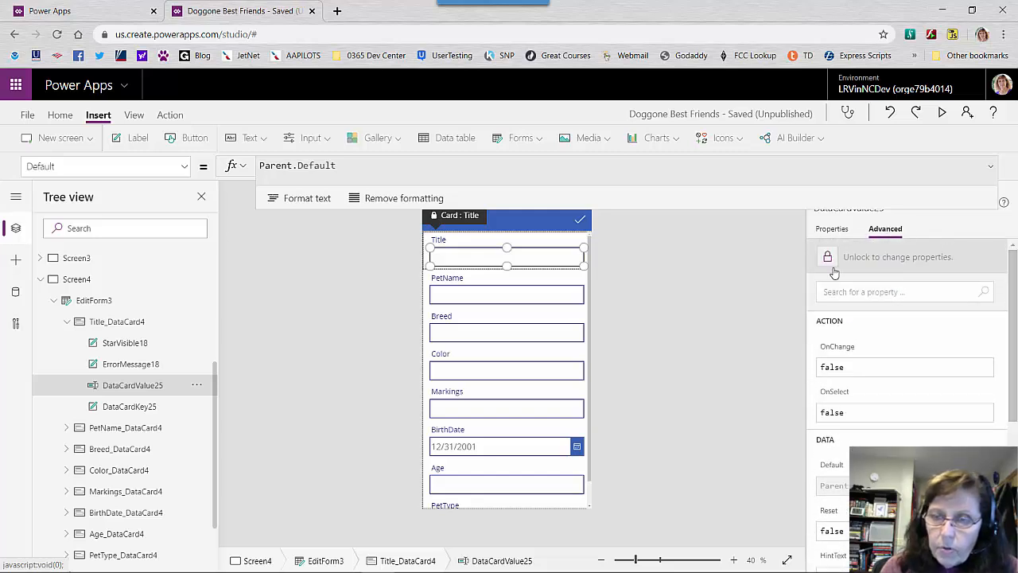
{"action": "left_click", "coordinate": [904, 267]}
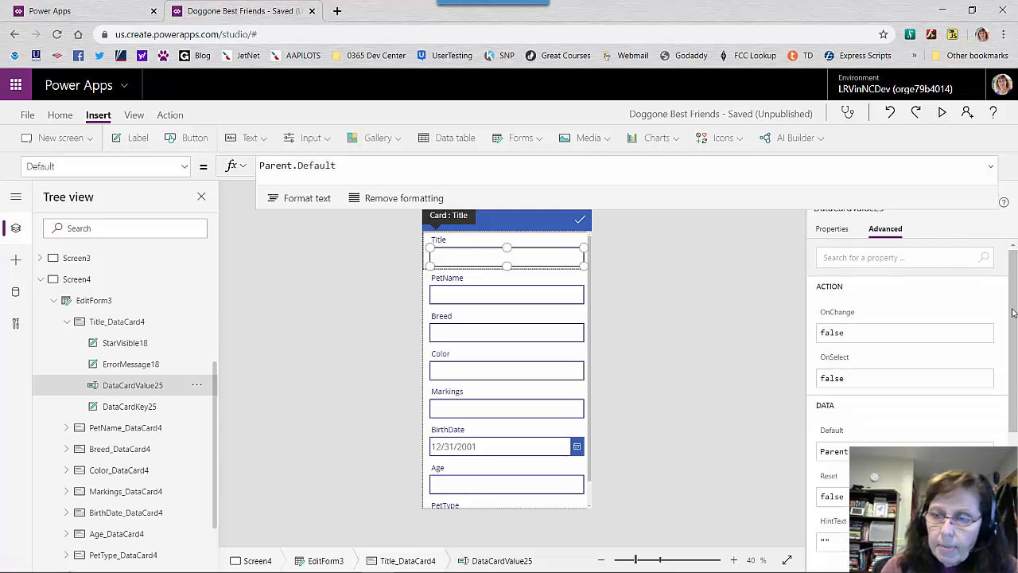
{"action": "mouse_move", "coordinate": [1011, 318]}
{"action": "left_mouse_down"}
{"action": "mouse_move", "coordinate": [1000, 439]}
{"action": "mouse_move", "coordinate": [1003, 314]}
{"action": "left_mouse_up"}
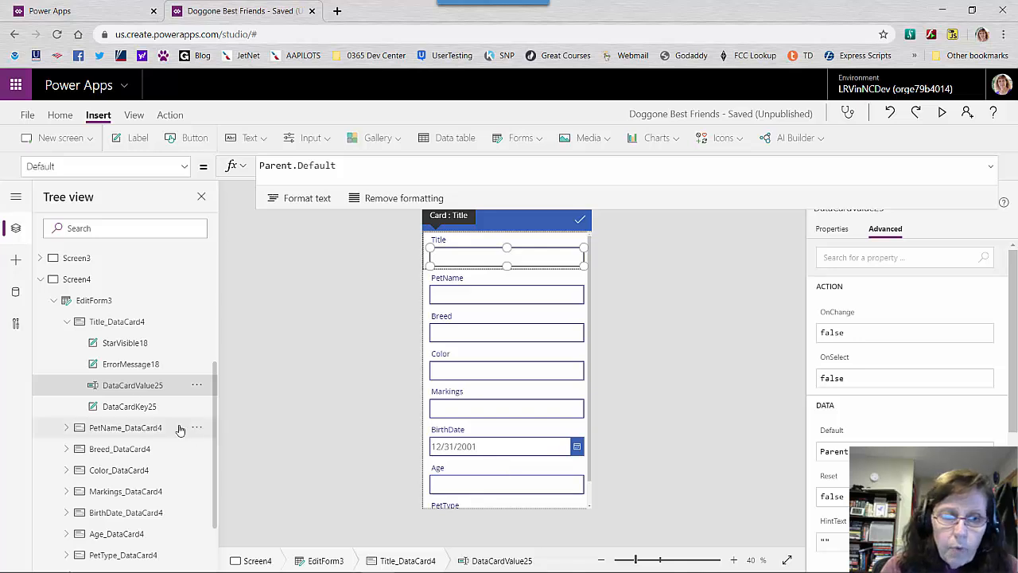
Add a Success template screen and inspect its check icon and success message label
{"action": "left_click", "coordinate": [41, 280]}
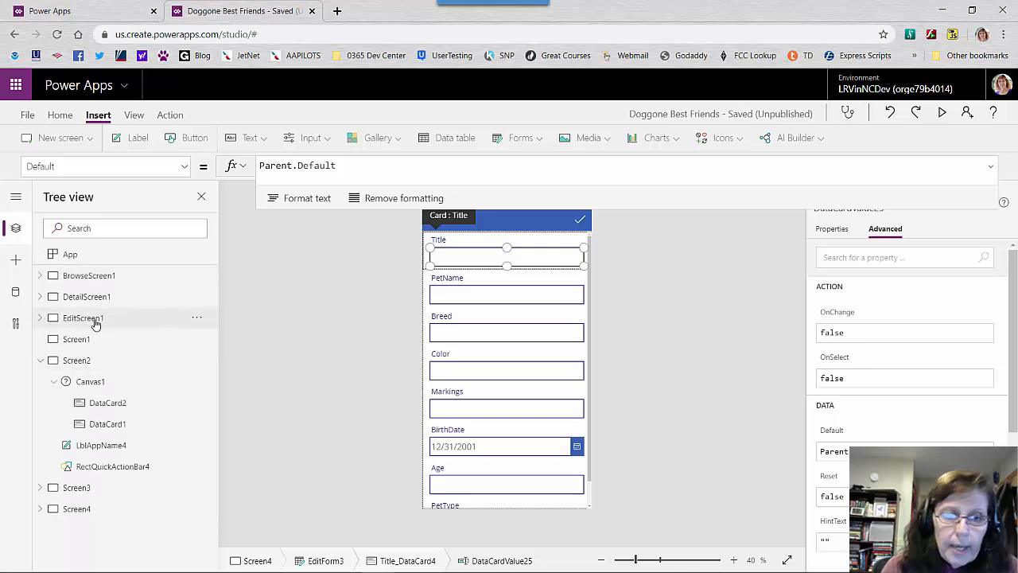
{"action": "left_click", "coordinate": [176, 325]}
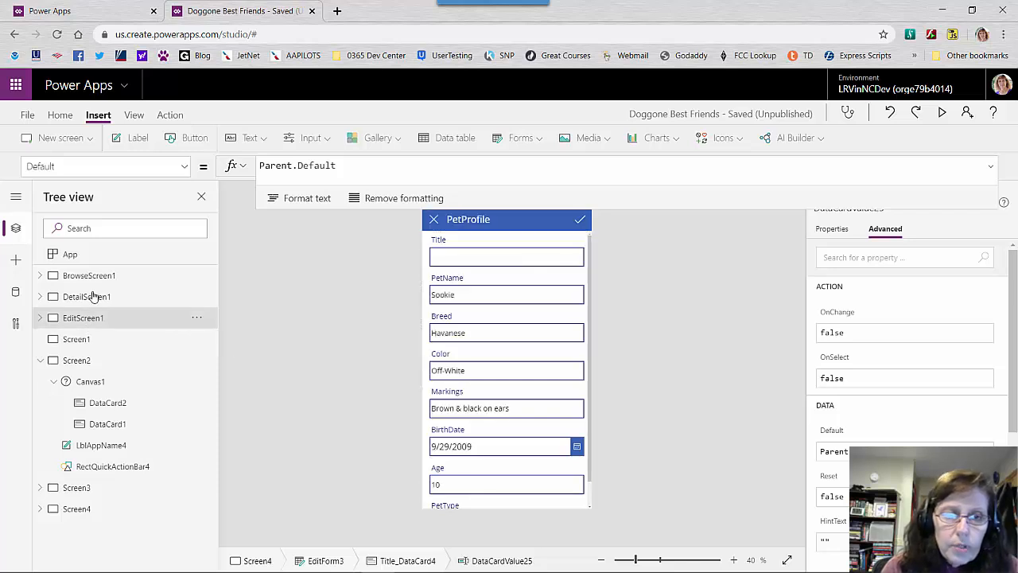
{"action": "left_click", "coordinate": [88, 140]}
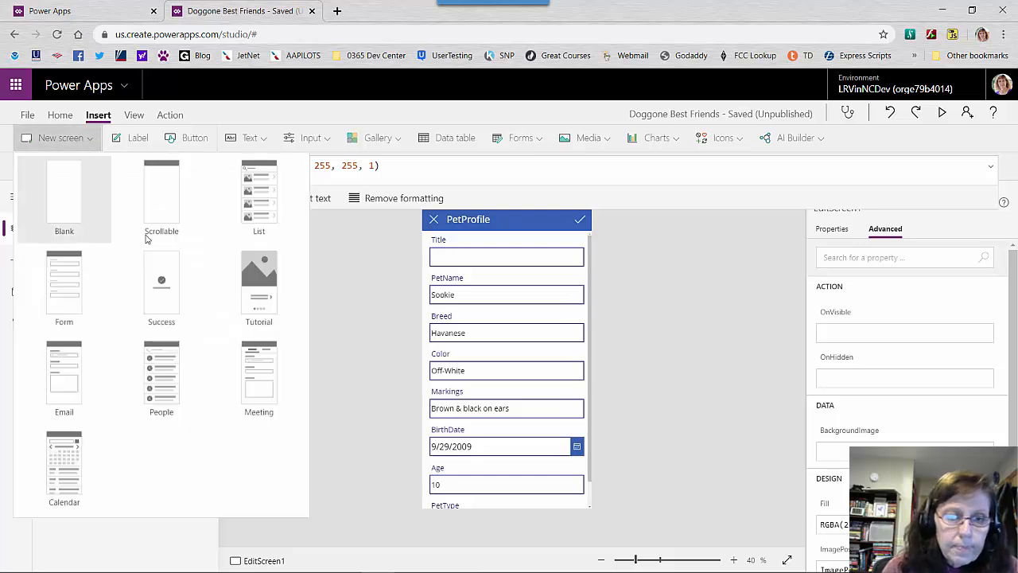
{"action": "left_click", "coordinate": [163, 321]}
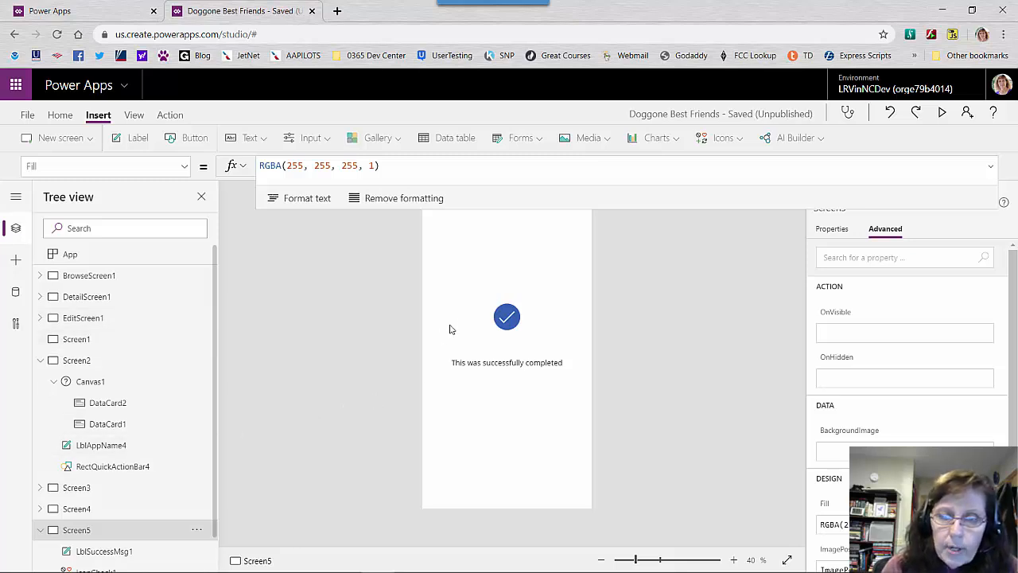
{"action": "left_click", "coordinate": [510, 327]}
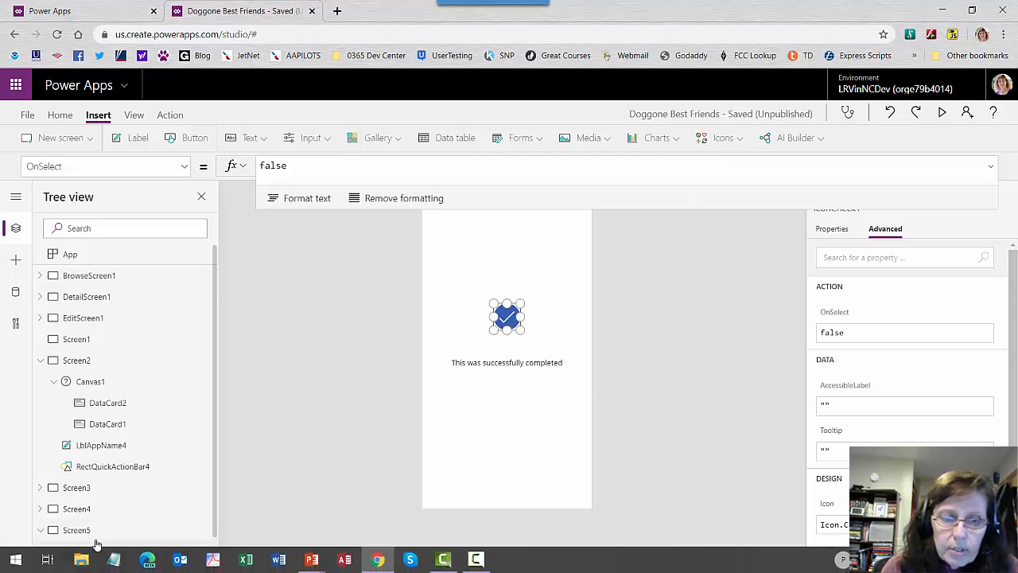
{"action": "left_click", "coordinate": [113, 551]}
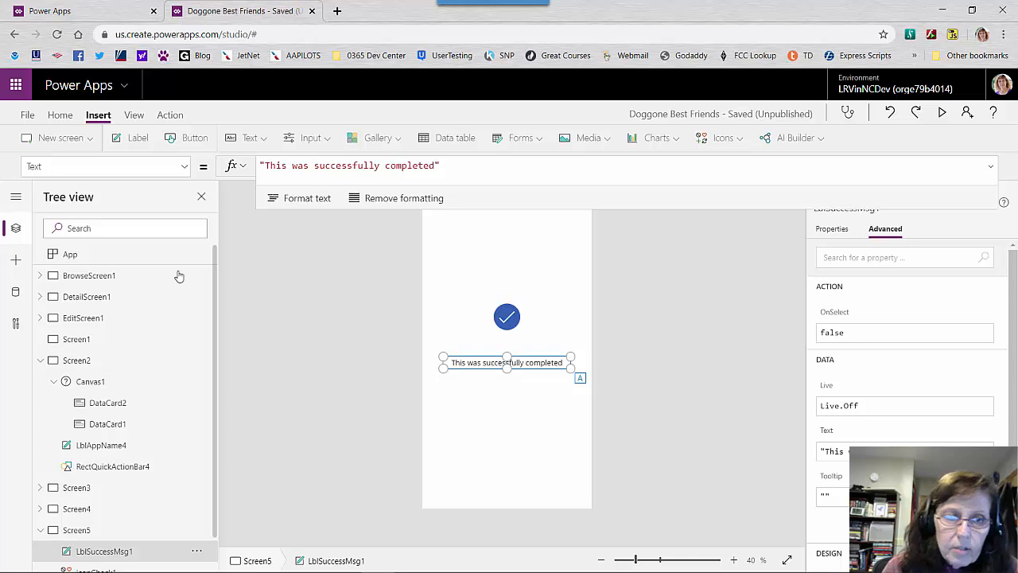
Add a Tutorial template screen and bring its list of controls into view in the tree
{"action": "left_click", "coordinate": [91, 142]}
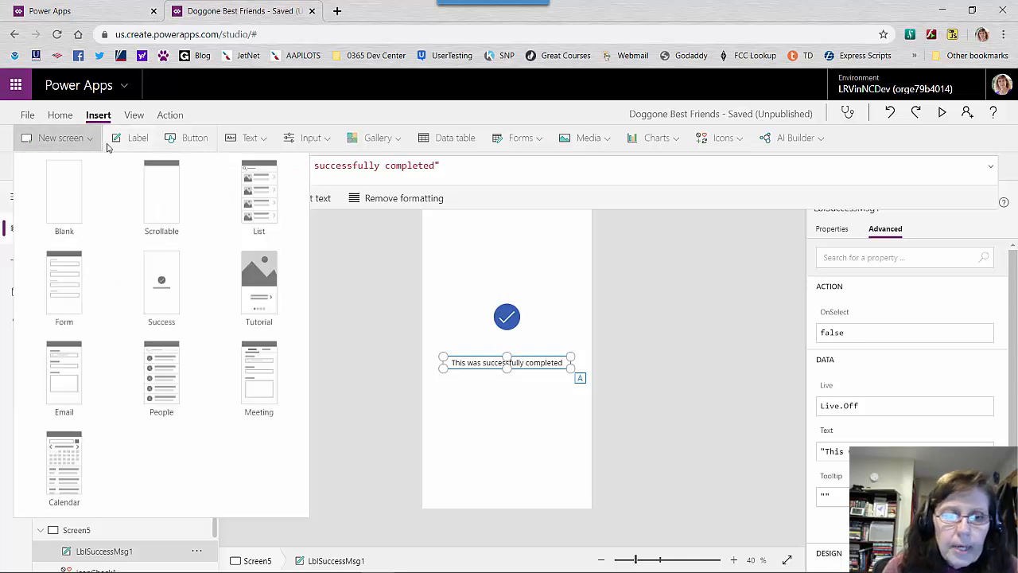
{"action": "left_click", "coordinate": [93, 142]}
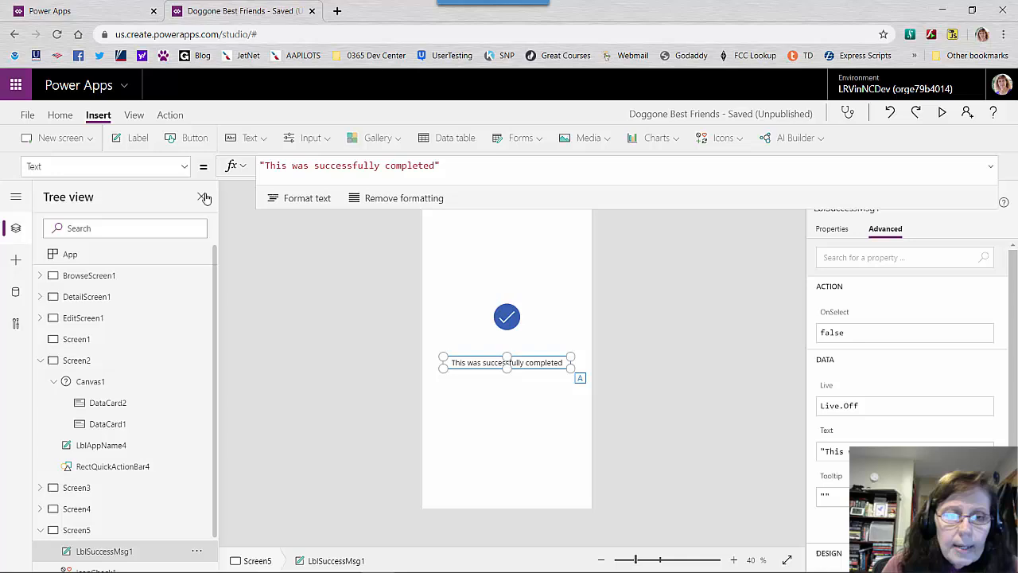
{"action": "left_click", "coordinate": [84, 139]}
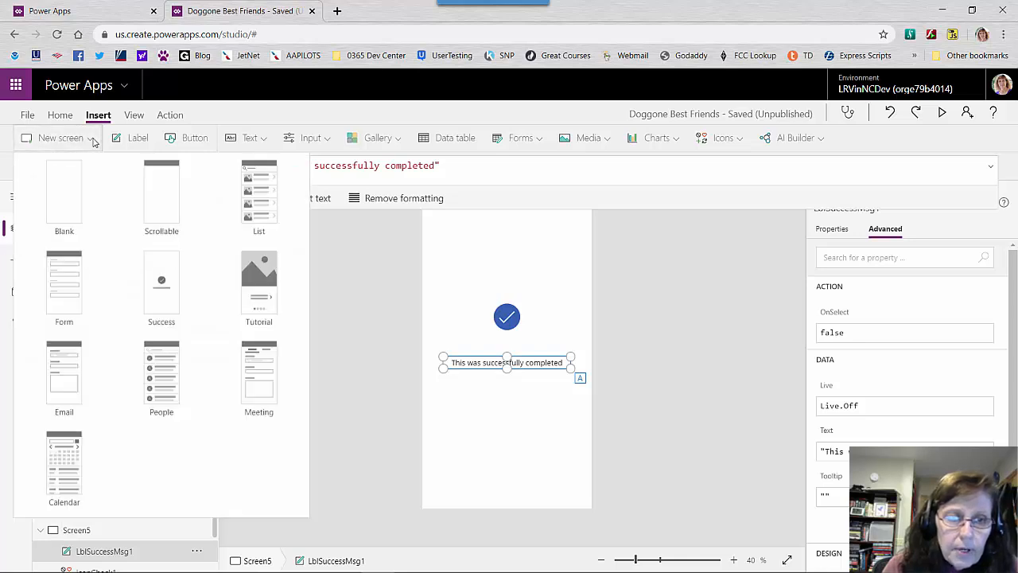
{"action": "left_click", "coordinate": [262, 321]}
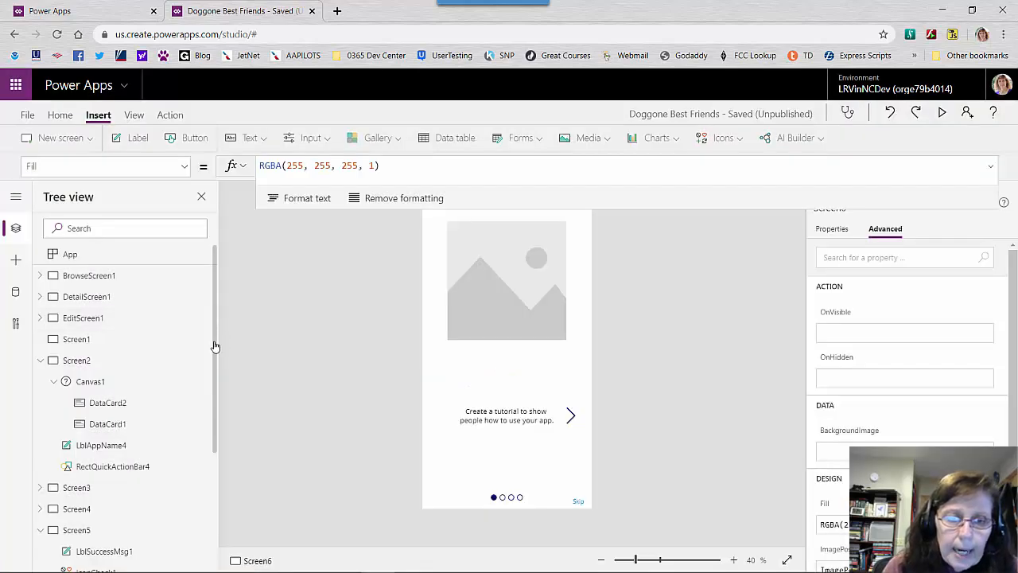
{"action": "left_click_drag", "start_coordinate": [216, 345], "coordinate": [212, 387]}
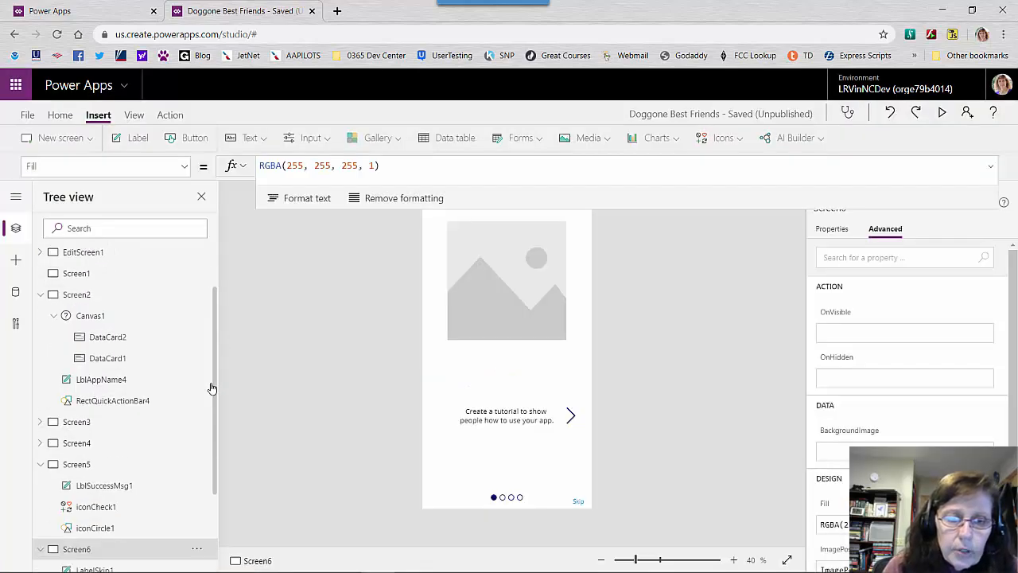
{"action": "scroll", "coordinate": [184, 462], "scroll_direction": "down", "scroll_amount": 2}
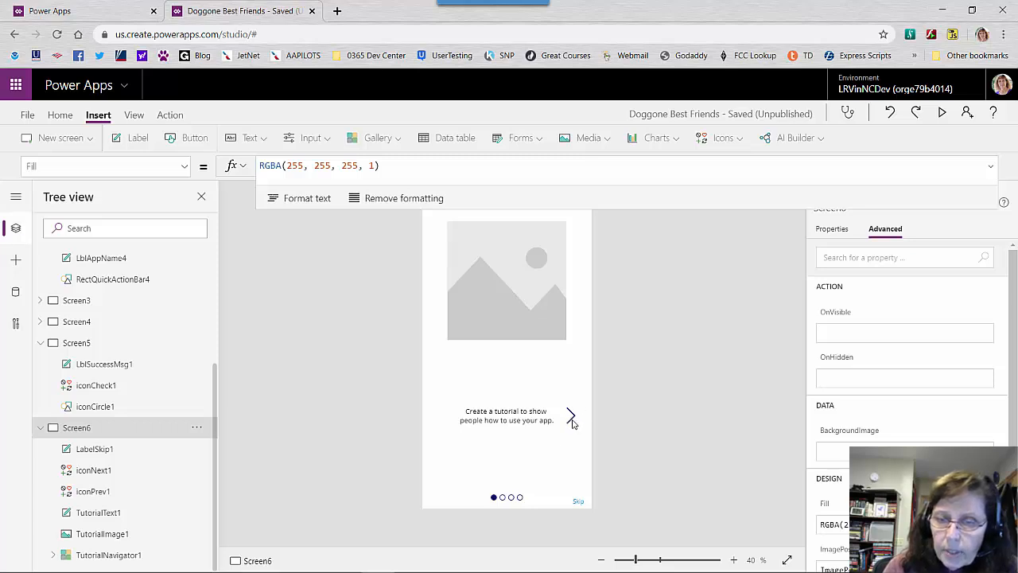
Preview the tutorial screen, go forward through its pages, return to the first using the indicator dots, and exit the preview
{"action": "left_click", "coordinate": [950, 113]}
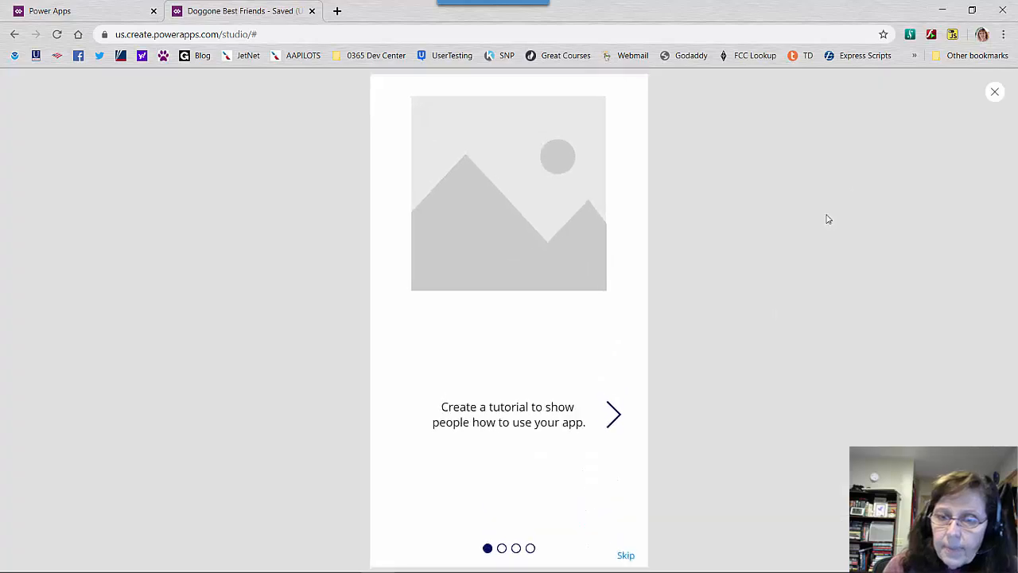
{"action": "left_click", "coordinate": [622, 421]}
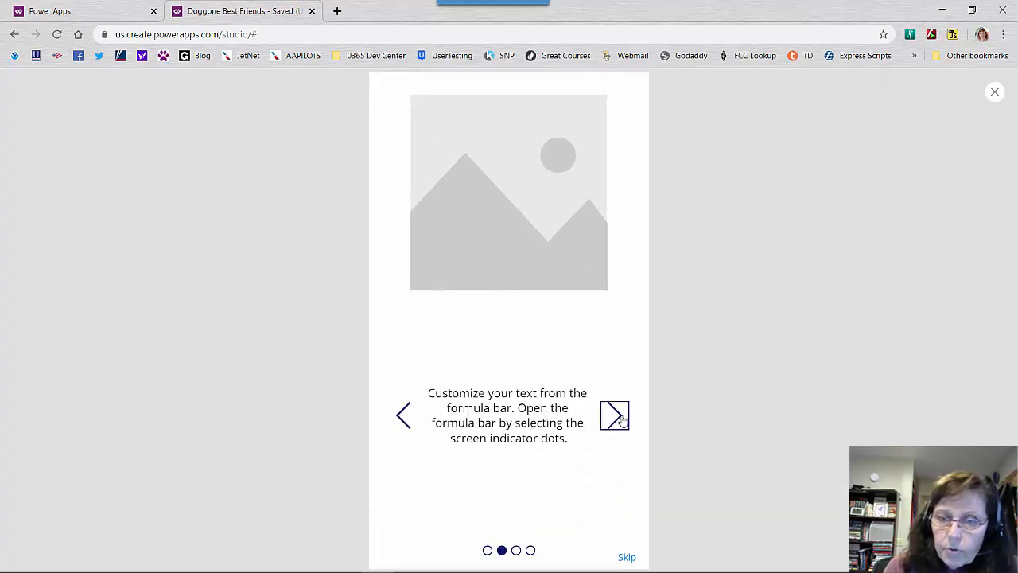
{"action": "left_click", "coordinate": [620, 420]}
{"action": "left_click", "coordinate": [618, 420]}
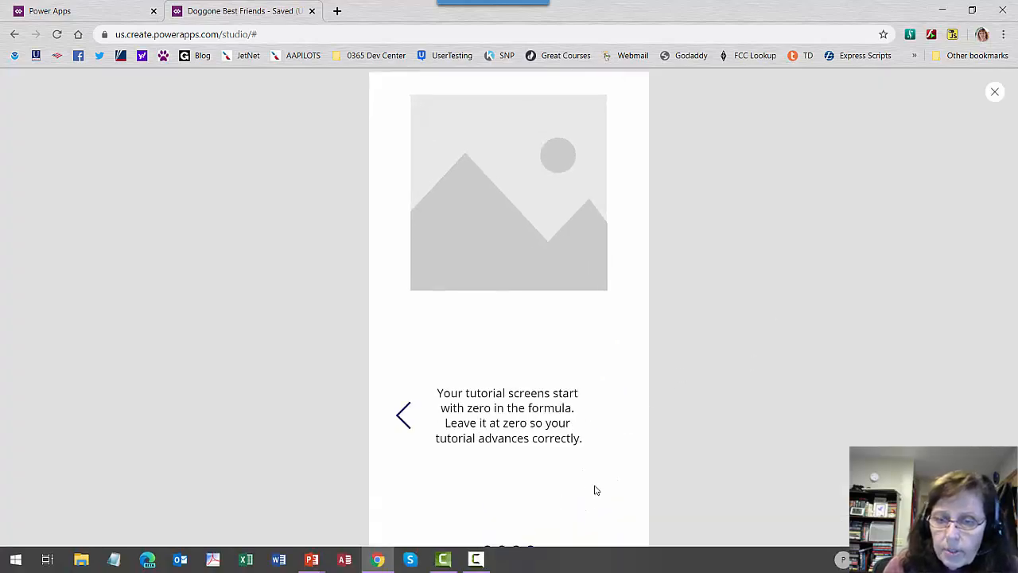
{"action": "left_click", "coordinate": [516, 550]}
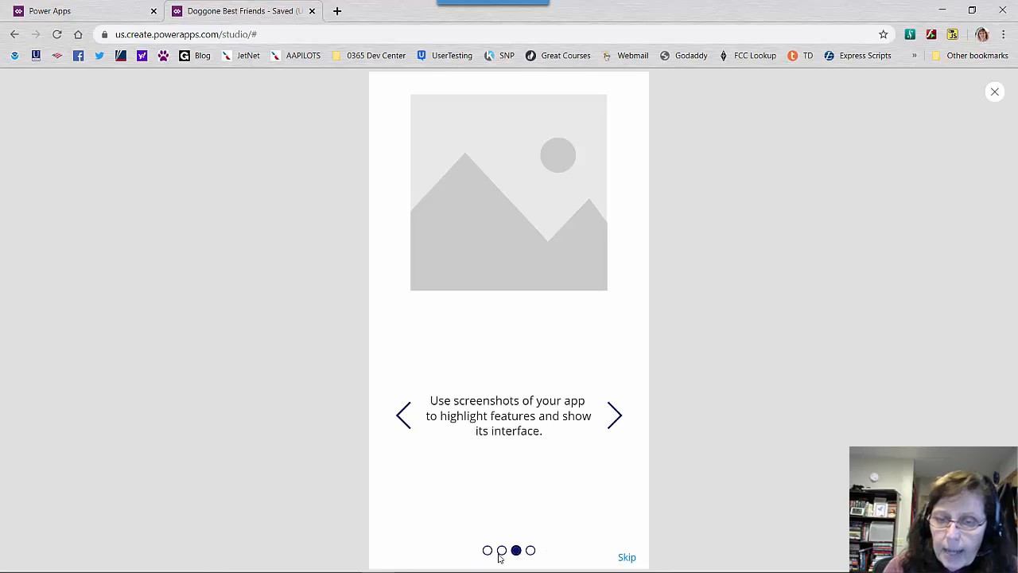
{"action": "left_click", "coordinate": [501, 550]}
{"action": "left_click", "coordinate": [487, 551]}
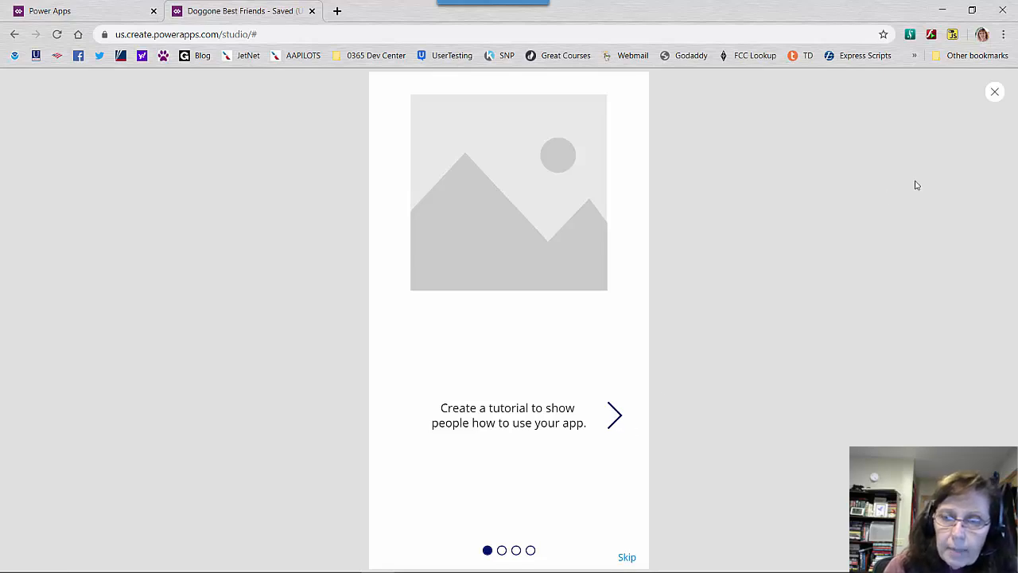
{"action": "left_click", "coordinate": [998, 91]}
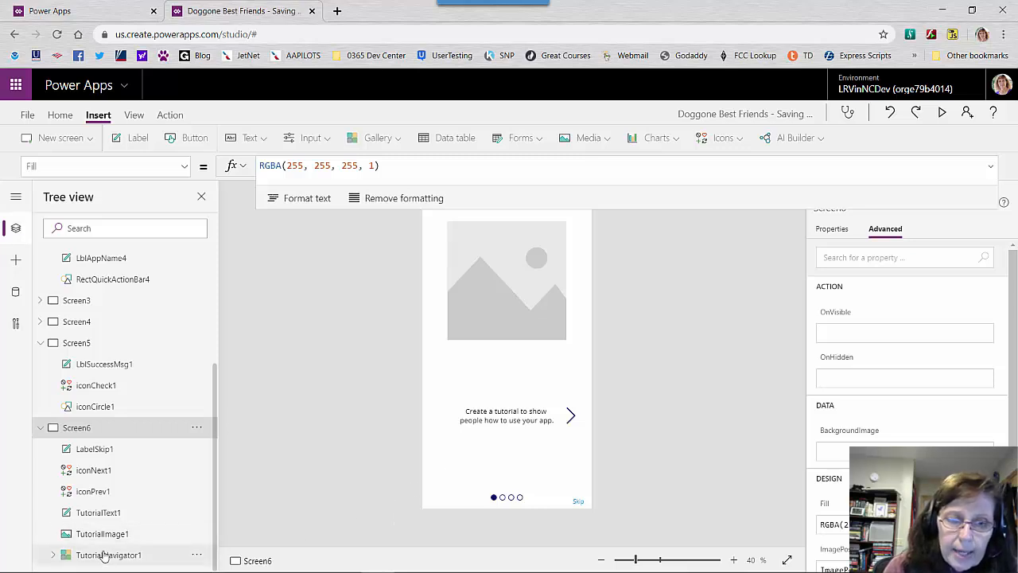
Display the full Items formula of TutorialNavigator1 and the OnSelect formula of the tutorial's next icon
{"action": "left_click", "coordinate": [104, 556]}
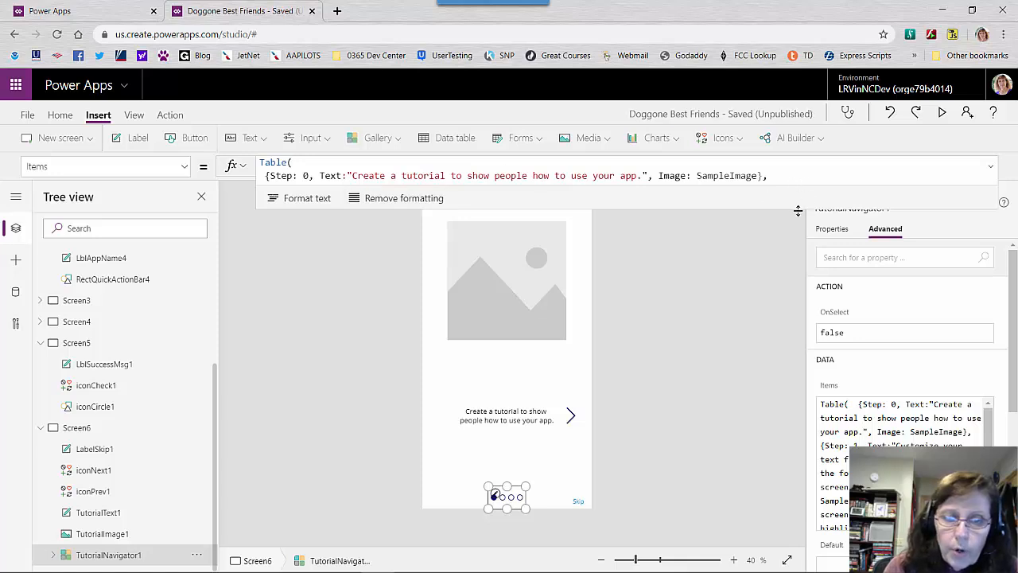
{"action": "left_click_drag", "start_coordinate": [798, 211], "coordinate": [786, 299]}
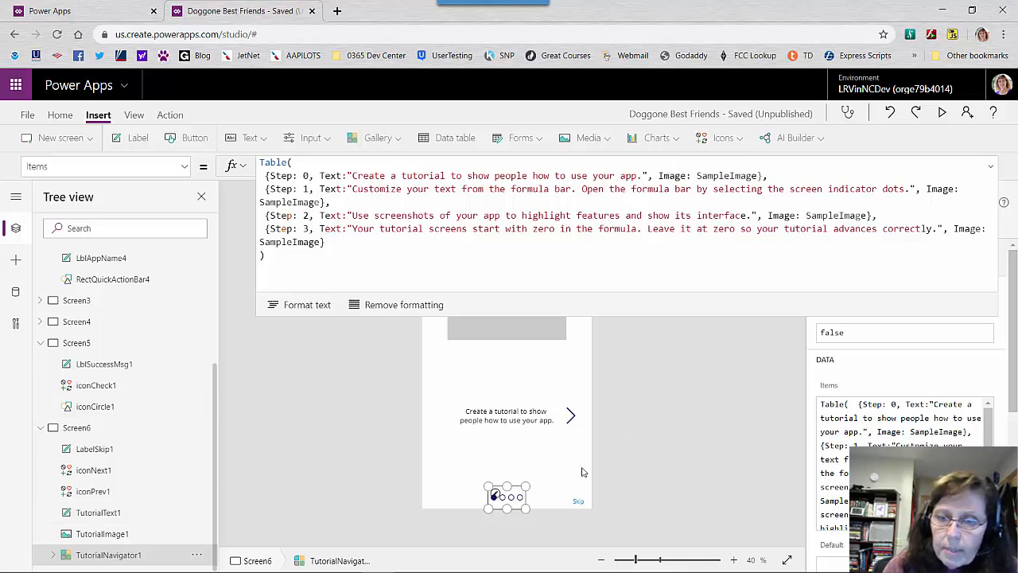
{"action": "left_click", "coordinate": [570, 417]}
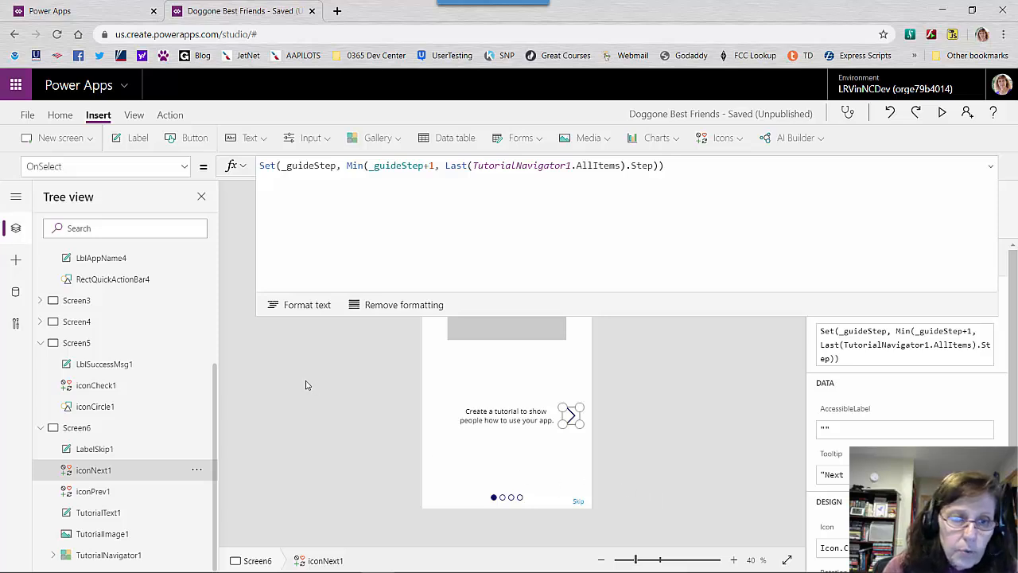
Try to add an Email template screen, read the error details, and dismiss the dialog
{"action": "left_click", "coordinate": [90, 143]}
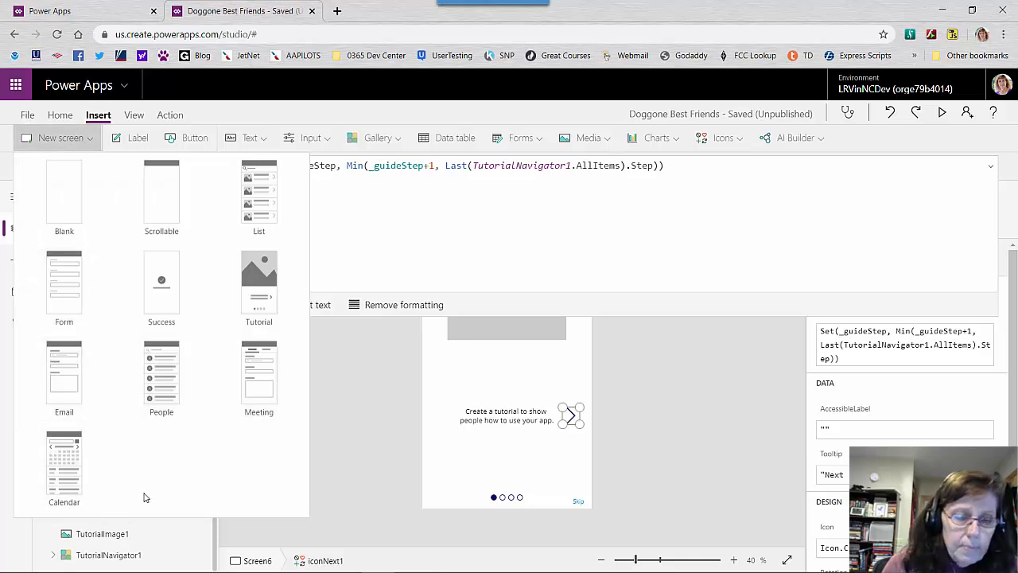
{"action": "left_click", "coordinate": [70, 387]}
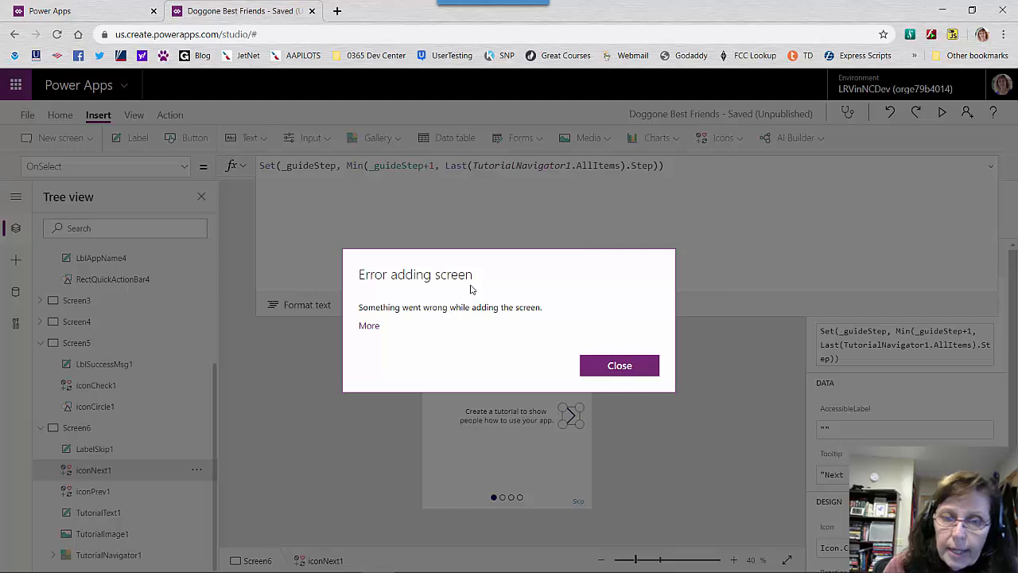
{"action": "left_click", "coordinate": [368, 326]}
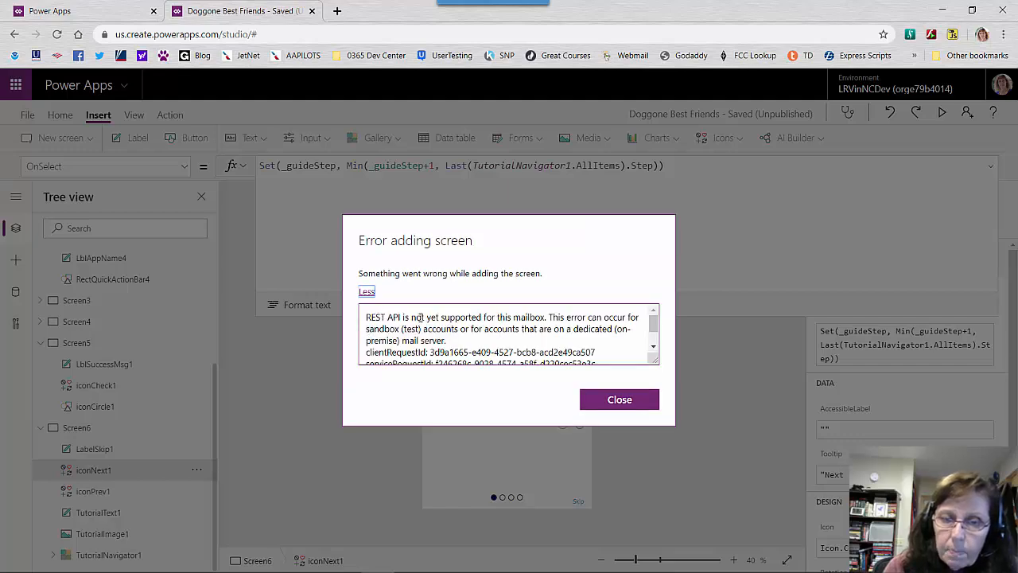
{"action": "left_click_drag", "start_coordinate": [370, 317], "coordinate": [522, 329]}
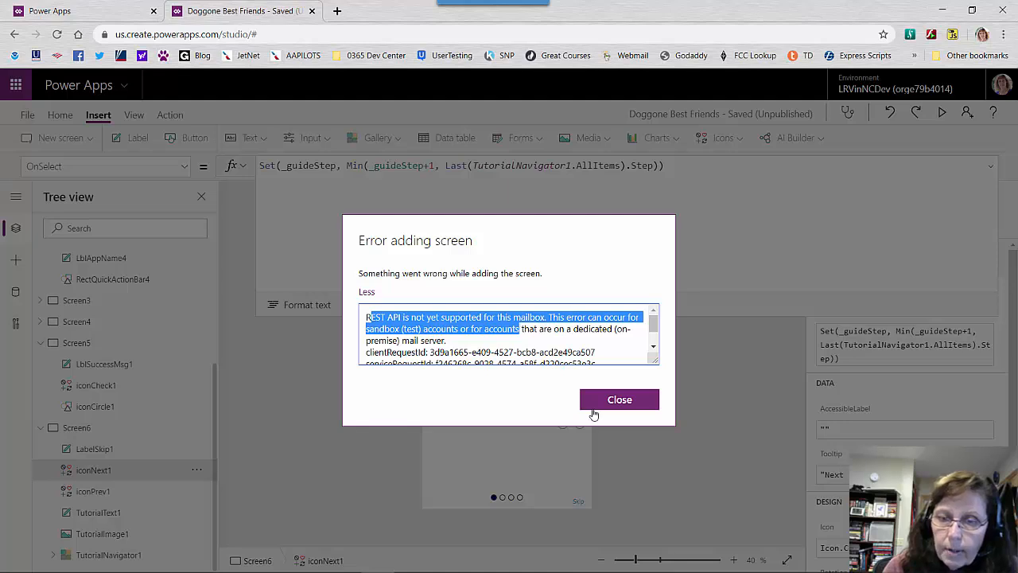
{"action": "left_click", "coordinate": [618, 400]}
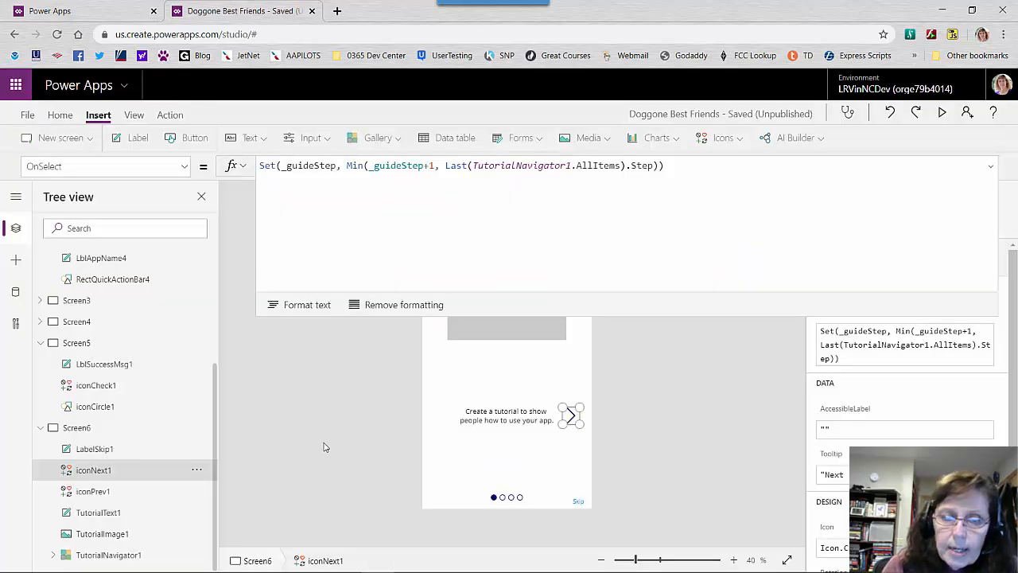
Close the list of screen templates and sign out of the current Power Apps account
{"action": "left_click", "coordinate": [90, 138]}
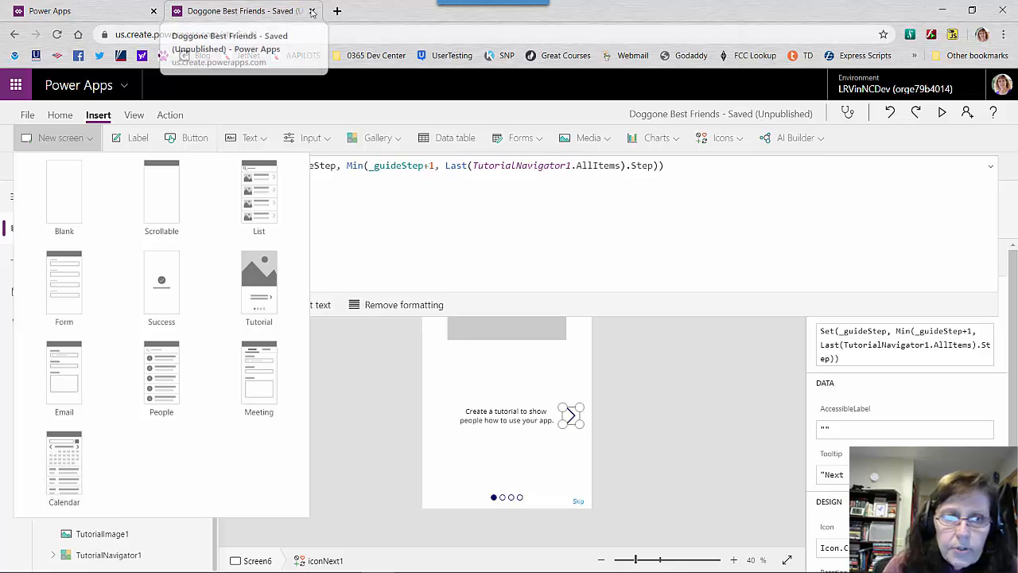
{"action": "left_click", "coordinate": [1002, 84]}
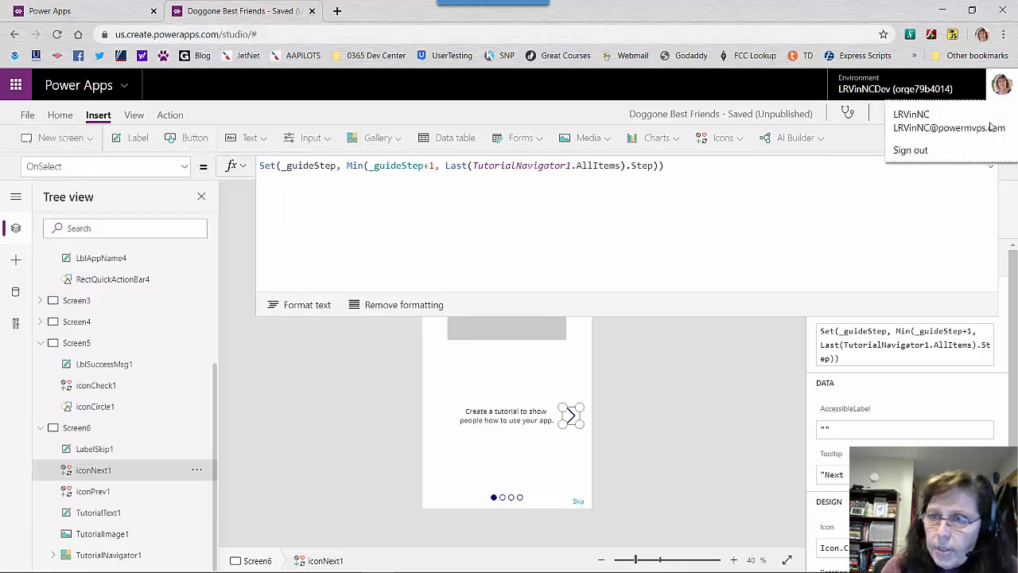
{"action": "left_click", "coordinate": [911, 150]}
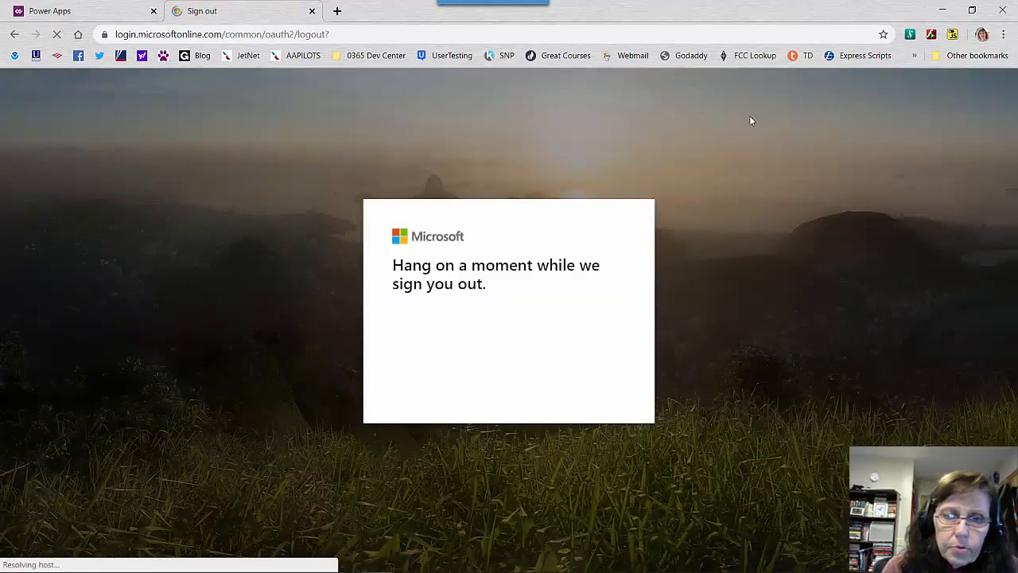
Close the sign-out page and open the account menu in the Power Apps portal to switch accounts
{"action": "left_click", "coordinate": [312, 10]}
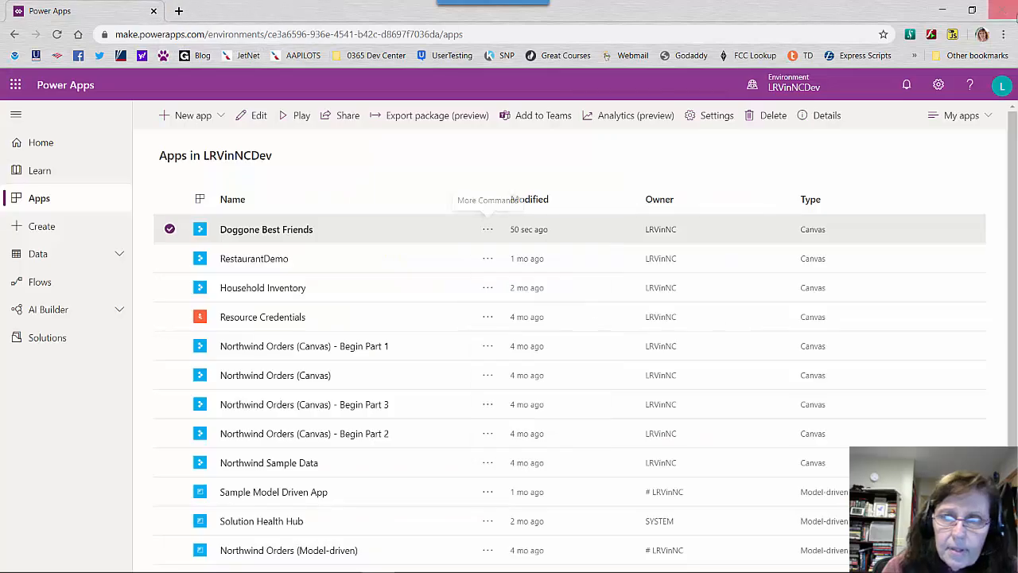
{"action": "left_click", "coordinate": [1001, 85]}
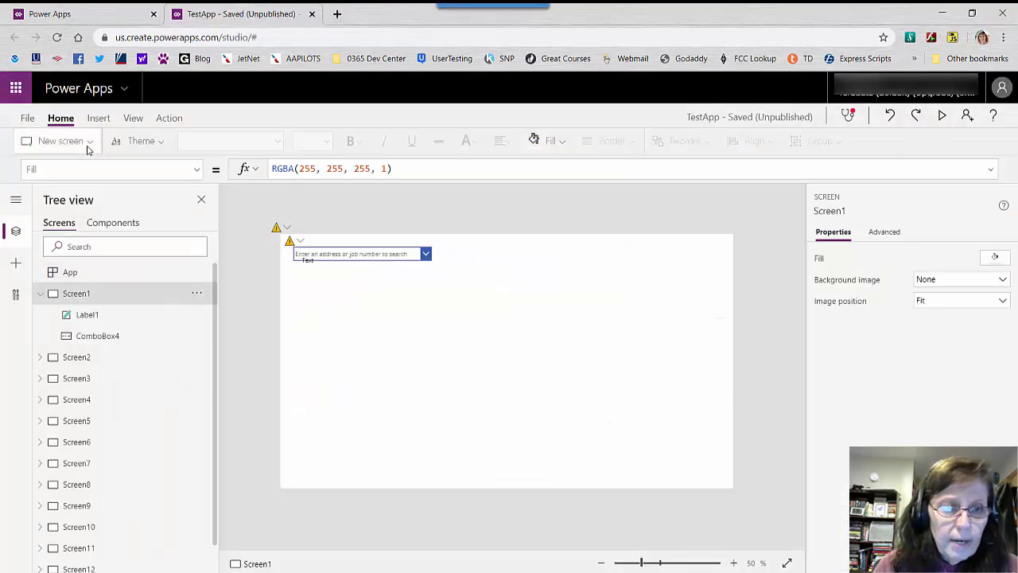
Add a screen from the Email template to TestApp and select its people search box
{"action": "left_click", "coordinate": [64, 141]}
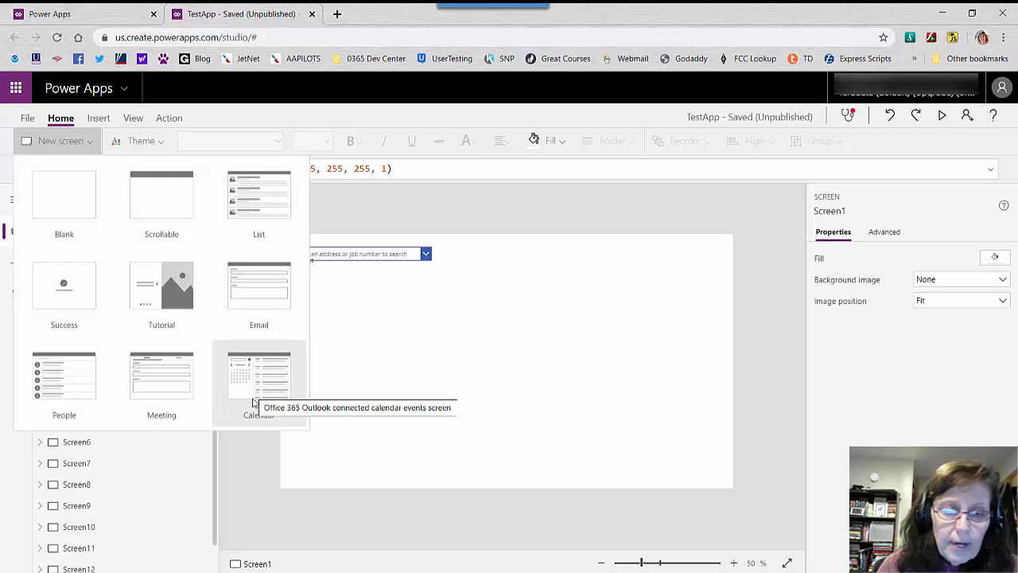
{"action": "left_click", "coordinate": [253, 295]}
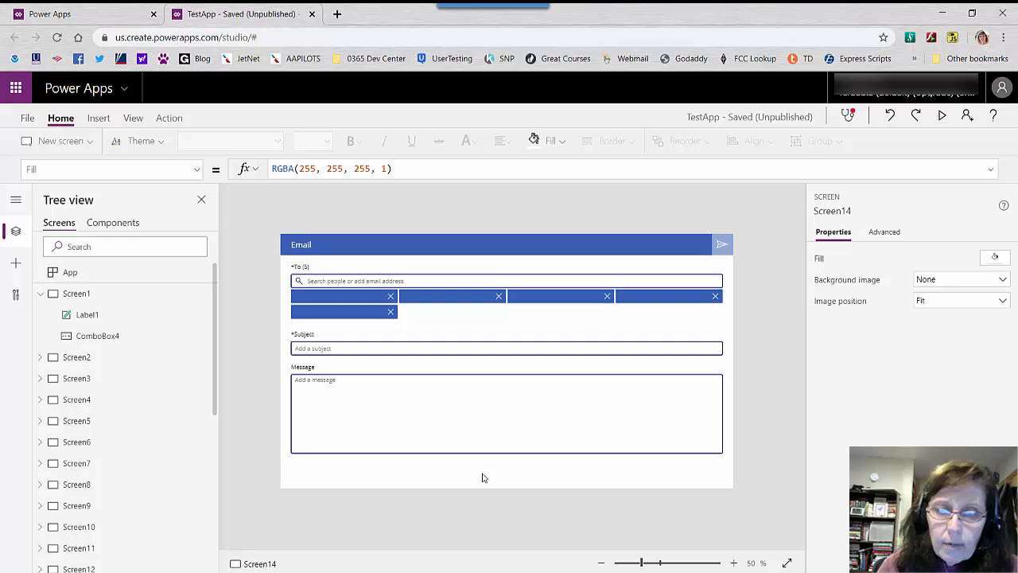
{"action": "left_click", "coordinate": [361, 279]}
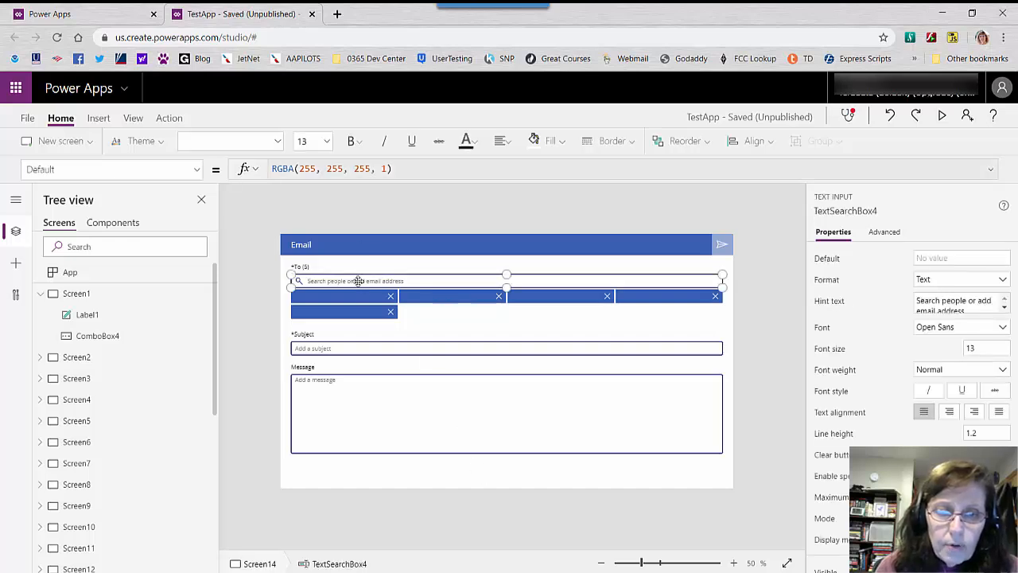
Preview the Email screen, search for a colleague by name, and add the matching person as a recipient
{"action": "left_click", "coordinate": [942, 115]}
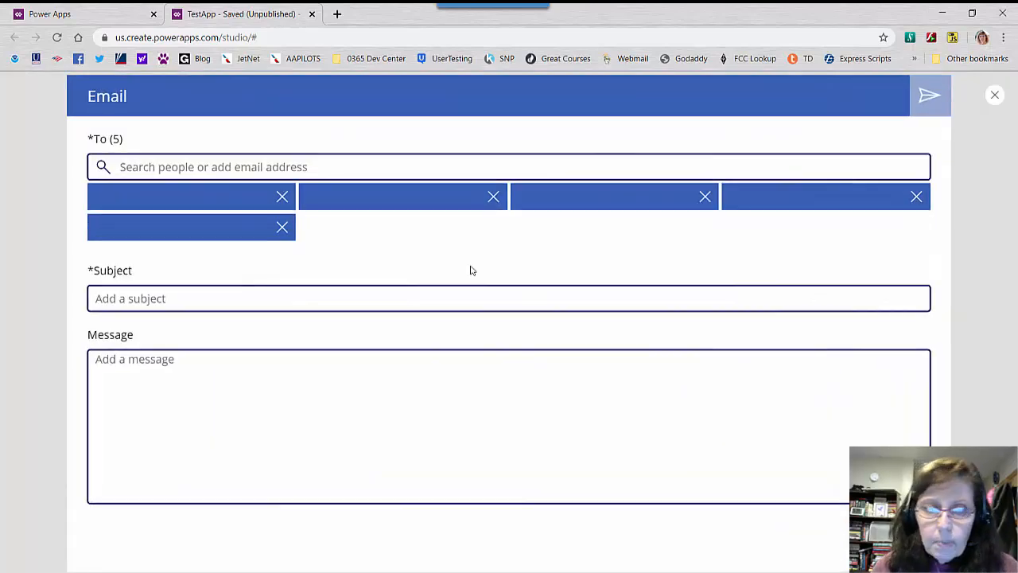
{"action": "left_click", "coordinate": [359, 168]}
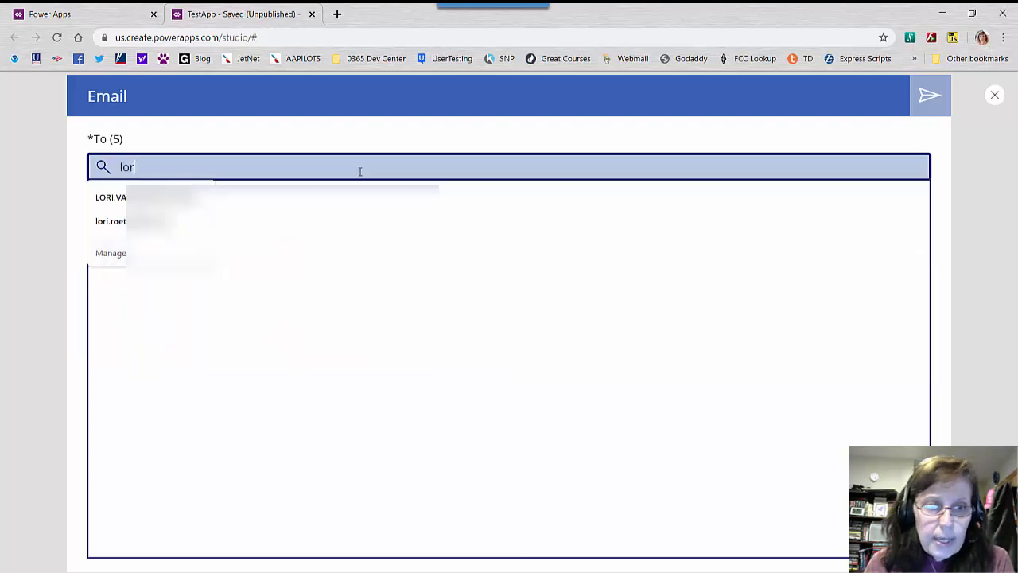
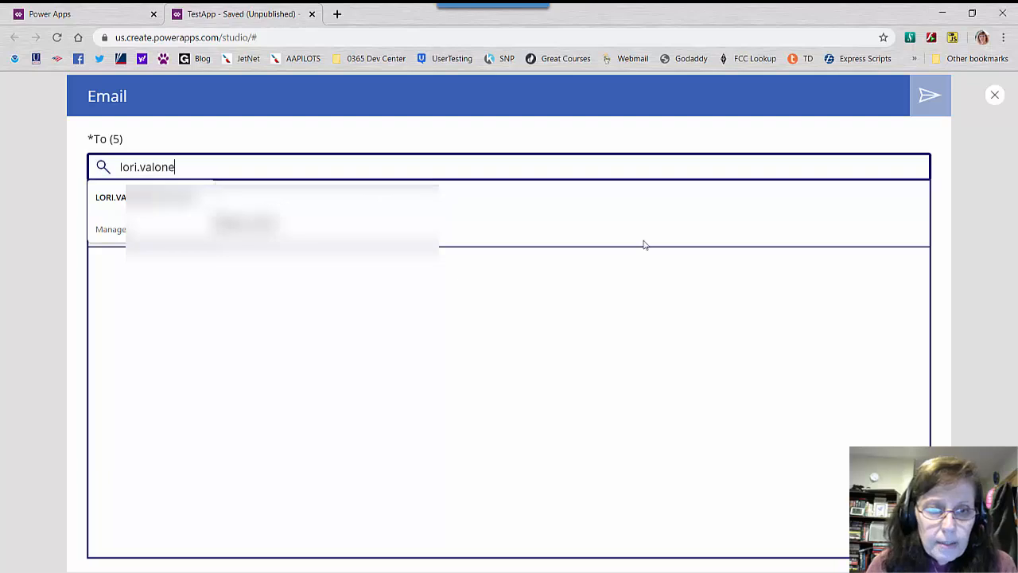
{"action": "right_click", "coordinate": [293, 237]}
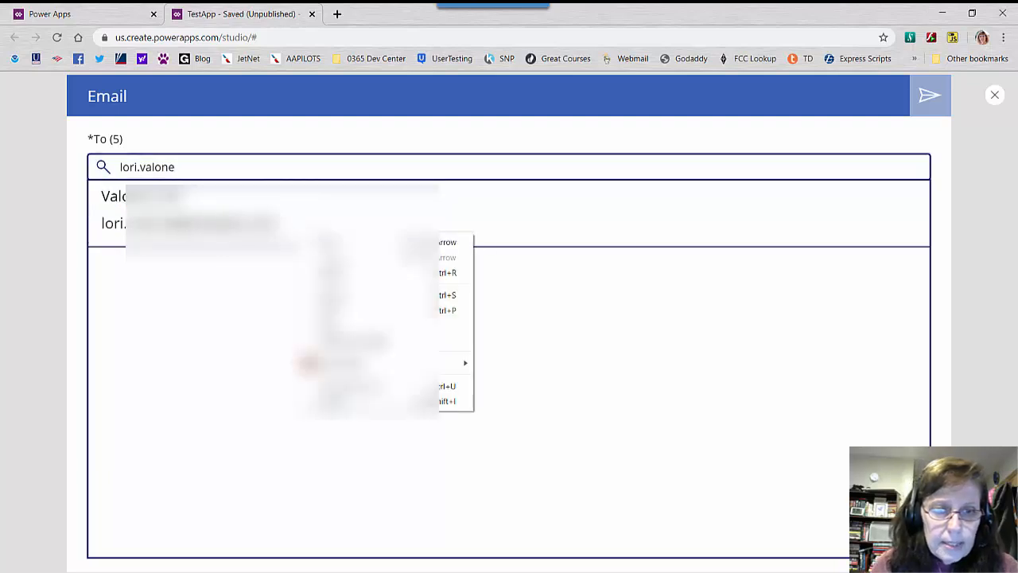
{"action": "left_click", "coordinate": [263, 221]}
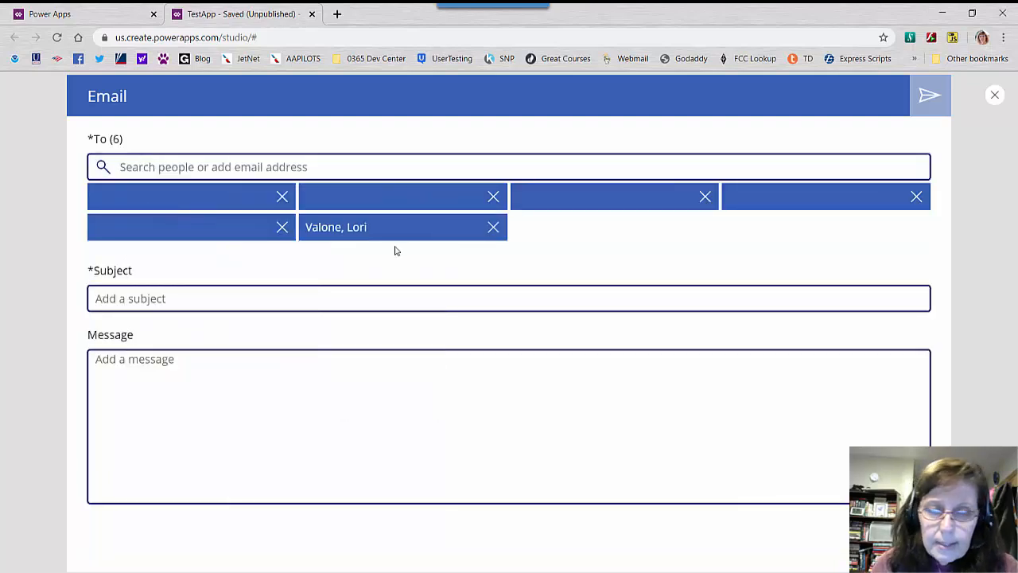
Send the email with the subject "Test" and the message "This is a test message", and exit the preview
{"action": "left_click", "coordinate": [206, 294]}
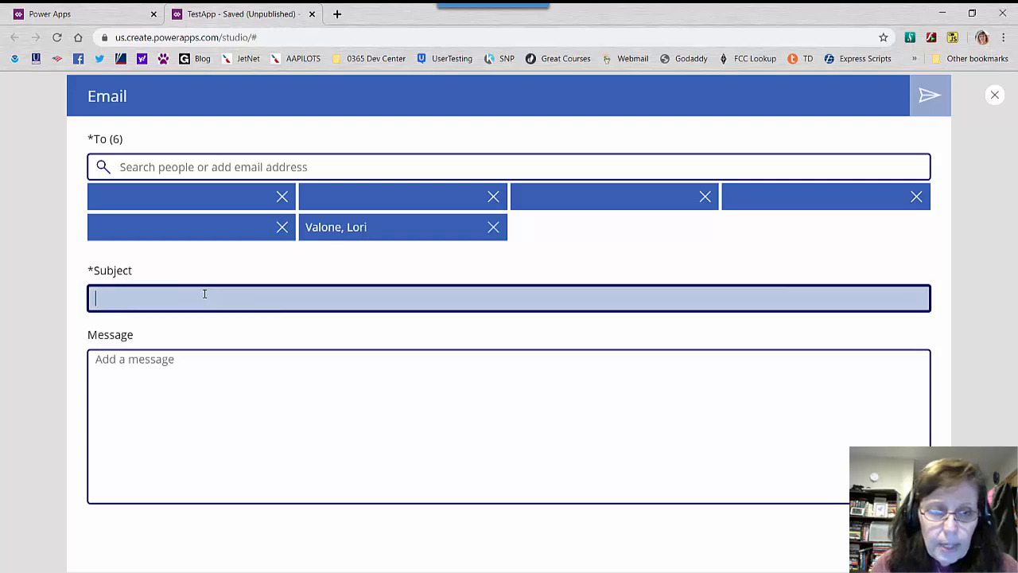
{"action": "type", "text": "Test"}
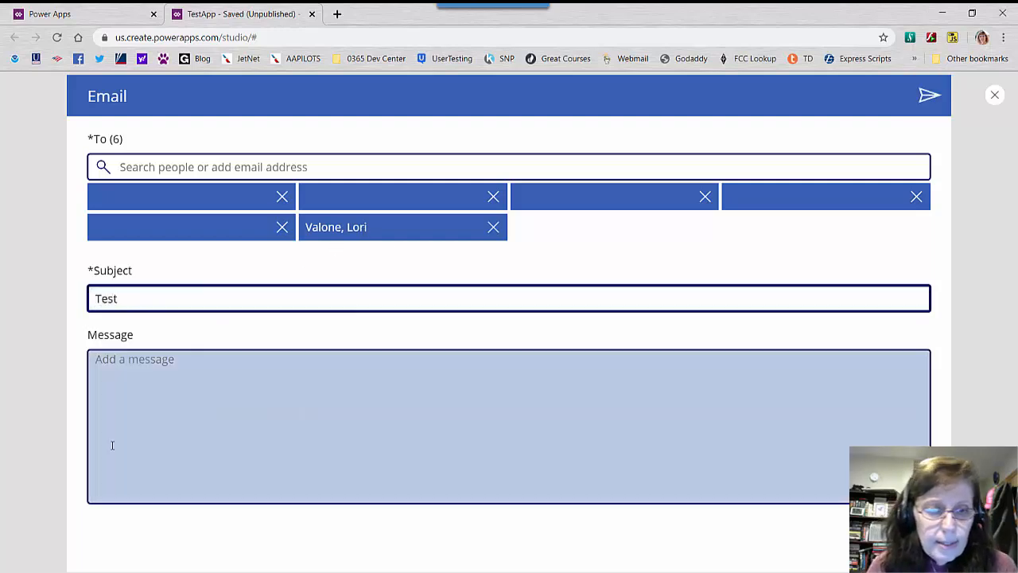
{"action": "left_click", "coordinate": [160, 386]}
{"action": "type", "text": "This"}
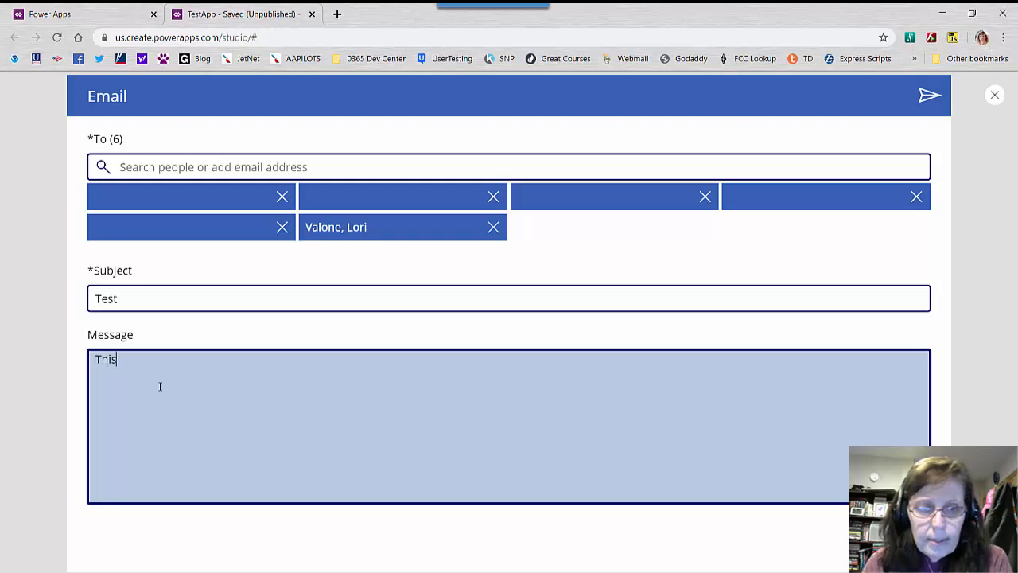
{"action": "type", "text": " is a test message"}
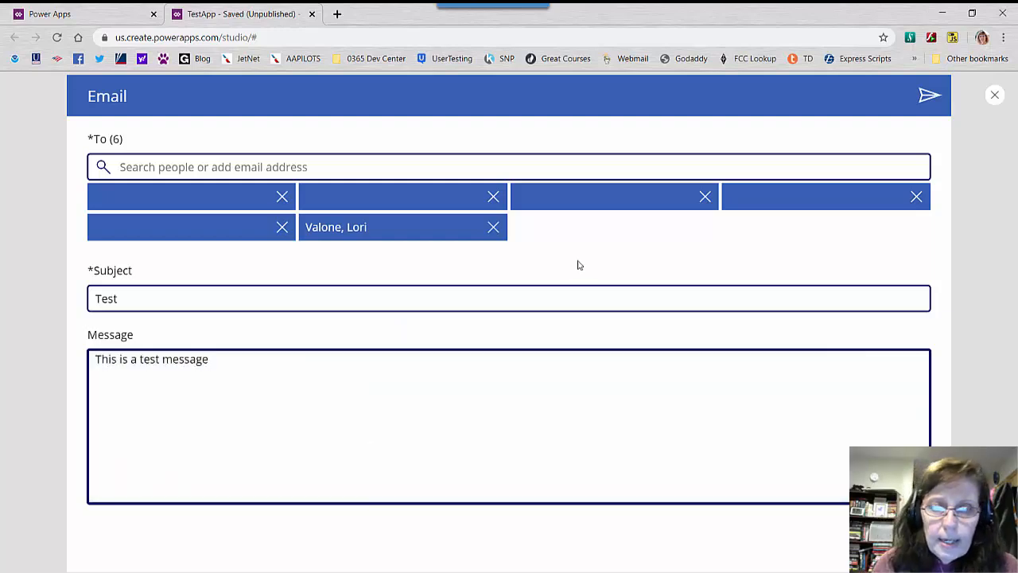
{"action": "left_click", "coordinate": [931, 99]}
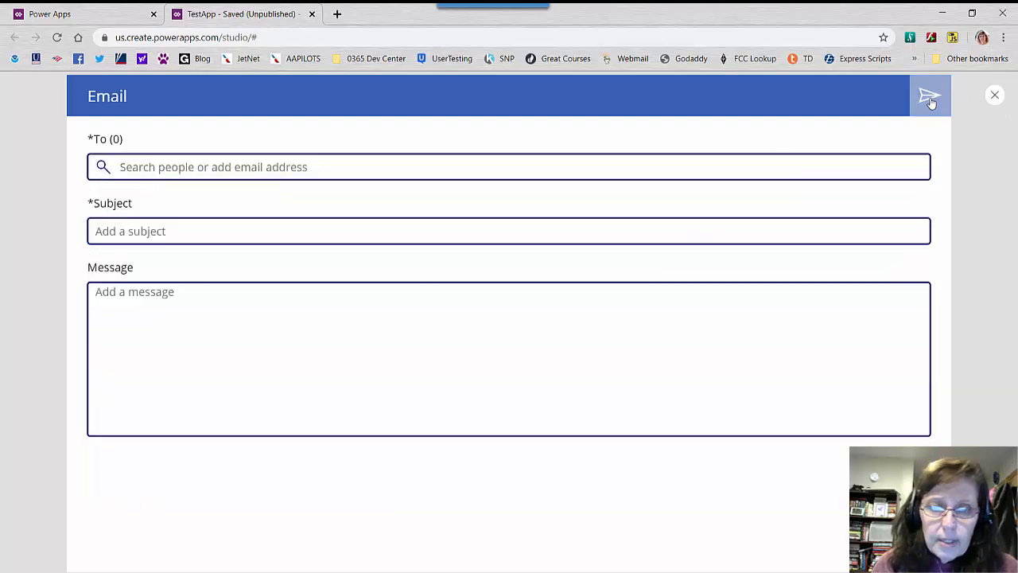
{"action": "left_click", "coordinate": [995, 96]}
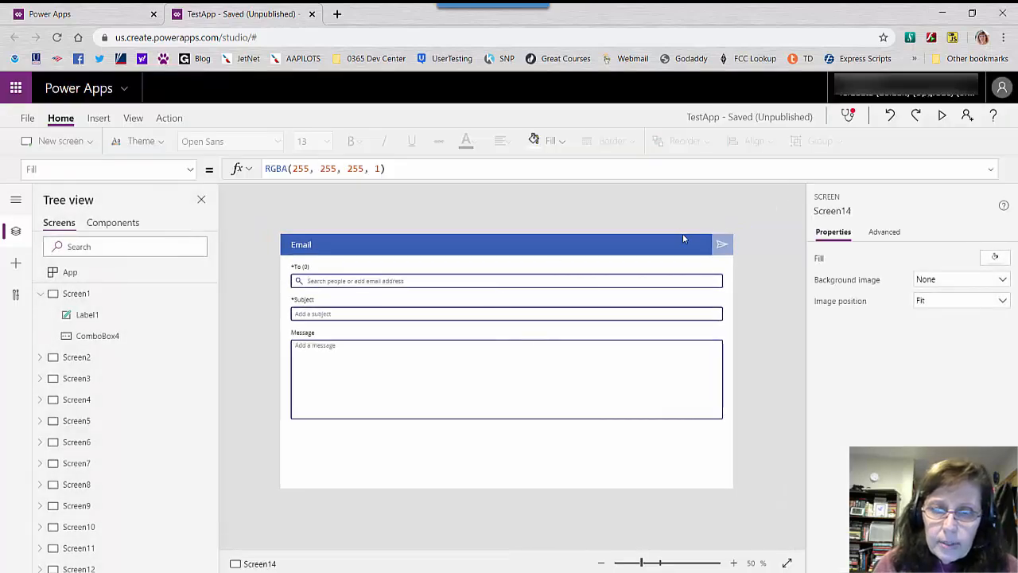
Display the full OnSelect formula of the Email screen's send icon and collapse the formula bar again
{"action": "left_click", "coordinate": [724, 252]}
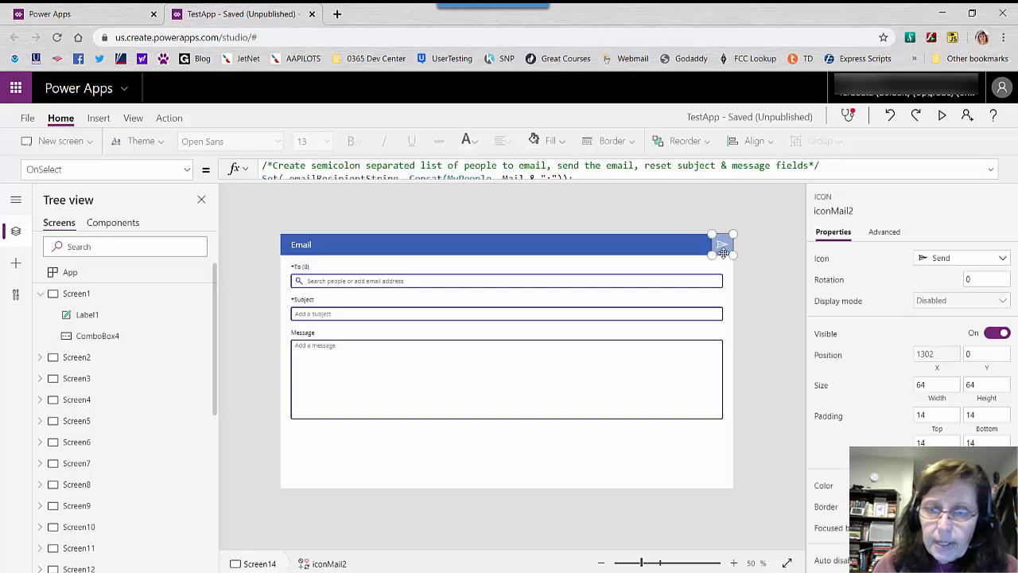
{"action": "left_click_drag", "start_coordinate": [602, 182], "coordinate": [592, 316]}
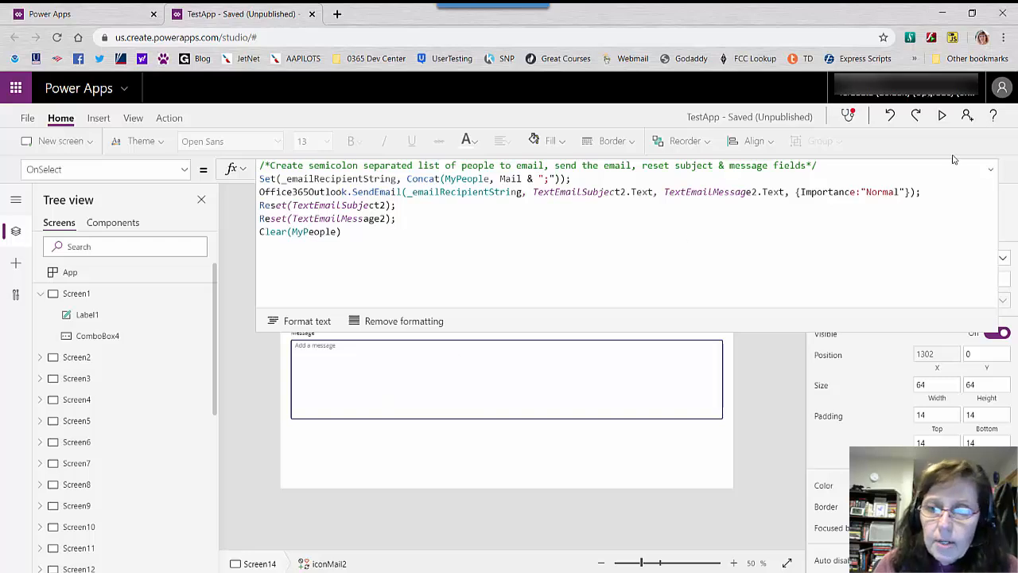
{"action": "left_click", "coordinate": [991, 170]}
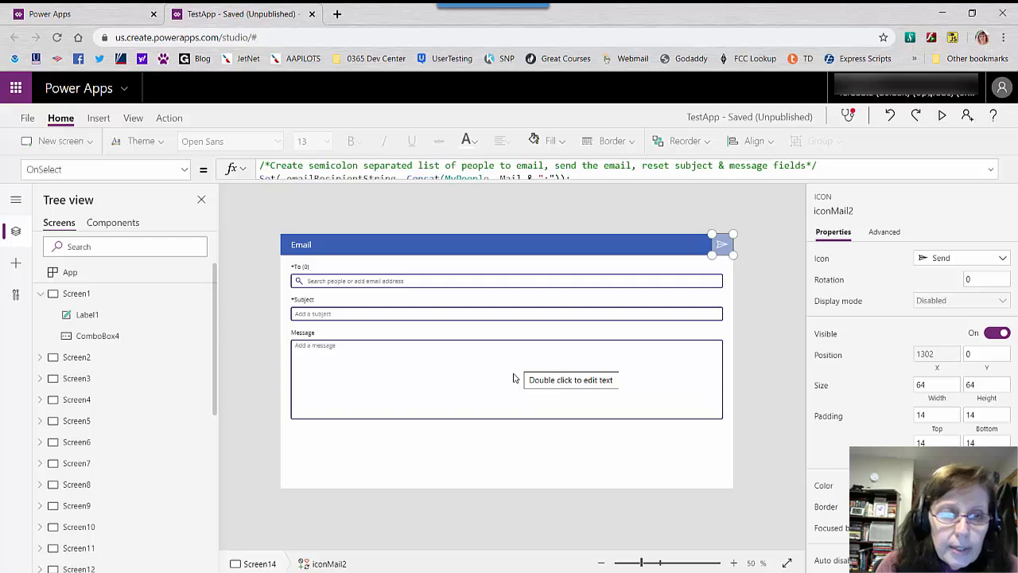
Add a screen from the People template and select its search box
{"action": "left_click", "coordinate": [90, 144]}
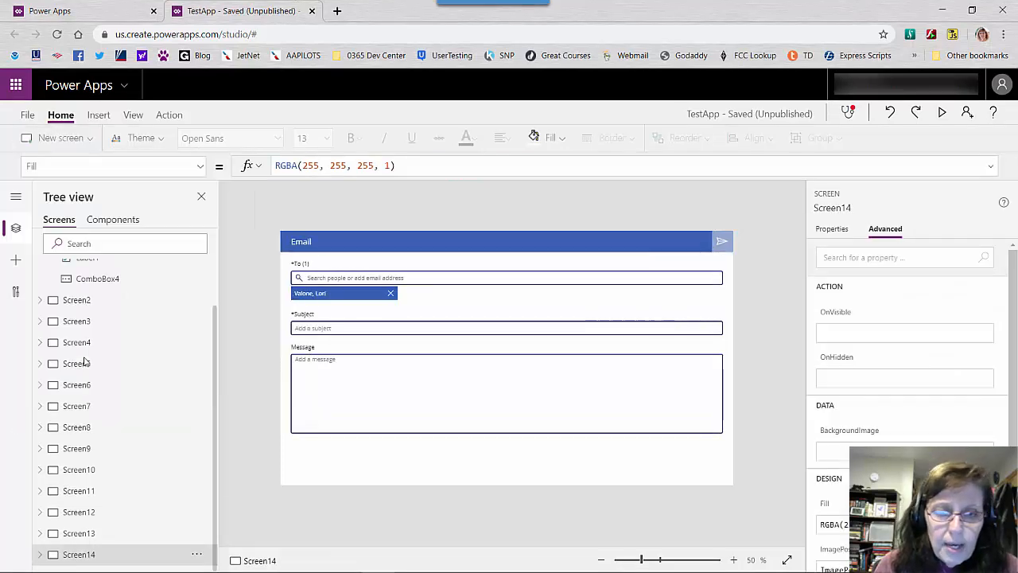
{"action": "key", "text": "ctrl+m"}
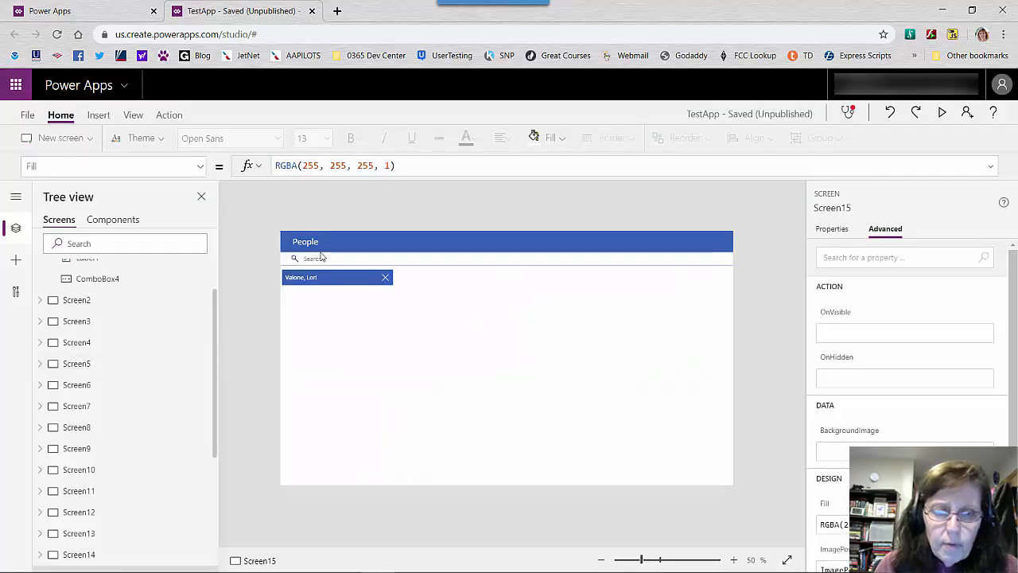
{"action": "left_click", "coordinate": [319, 260]}
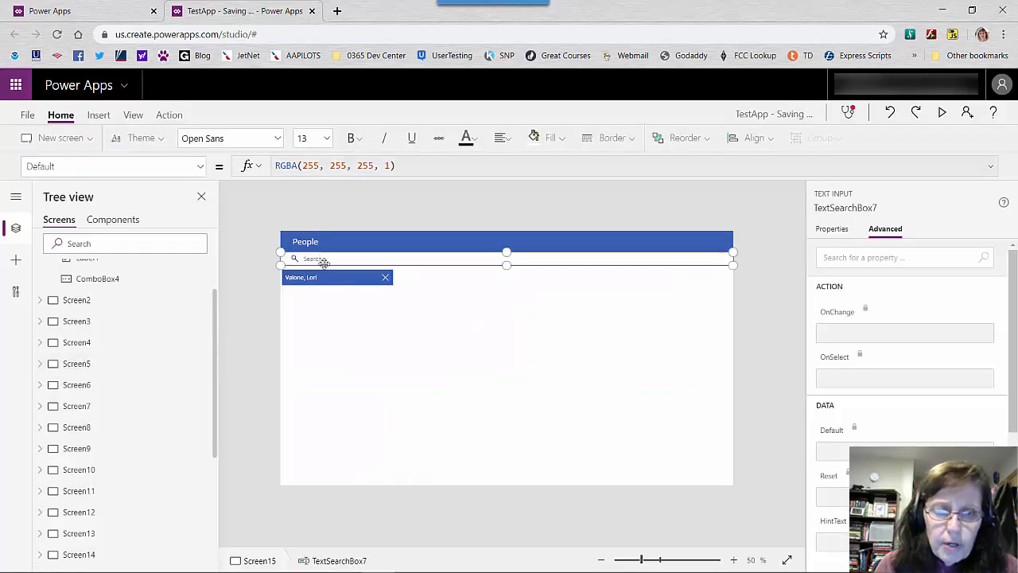
Preview the People screen, search for a person by last name and select the match, and exit the preview
{"action": "left_click", "coordinate": [942, 112]}
{"action": "left_click", "coordinate": [189, 132]}
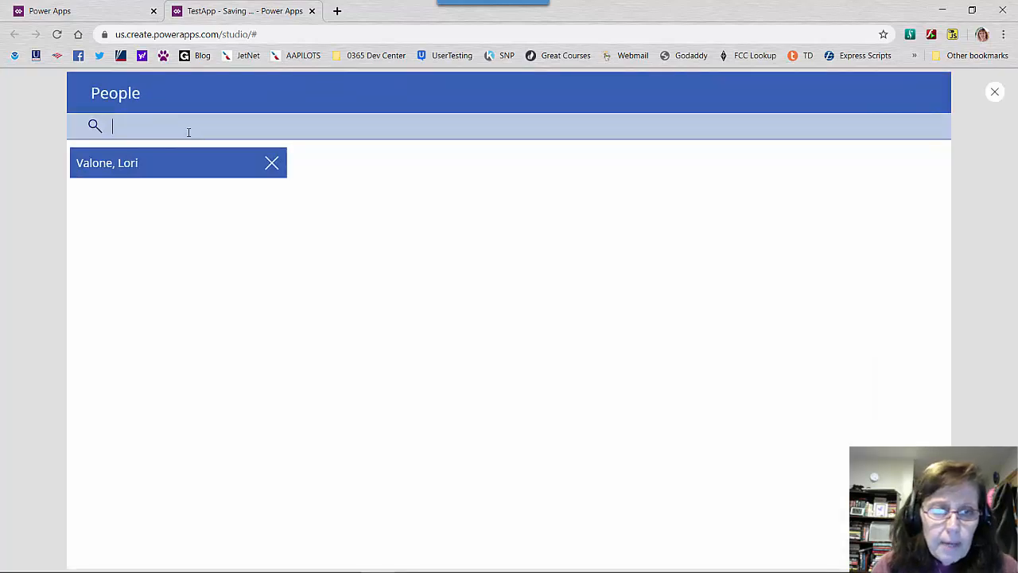
{"action": "type", "text": "valone"}
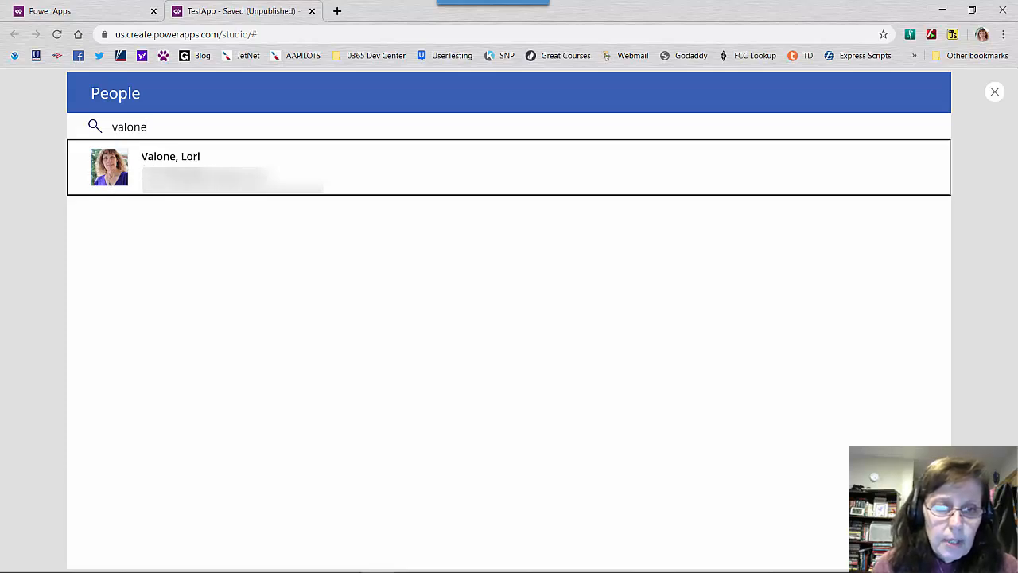
{"action": "left_click", "coordinate": [178, 171]}
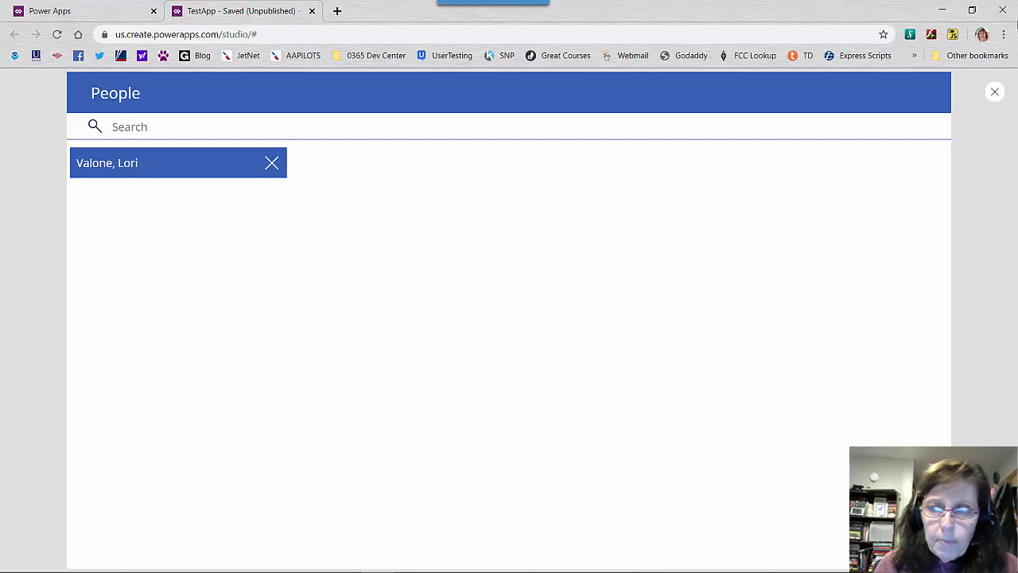
{"action": "left_click", "coordinate": [995, 92]}
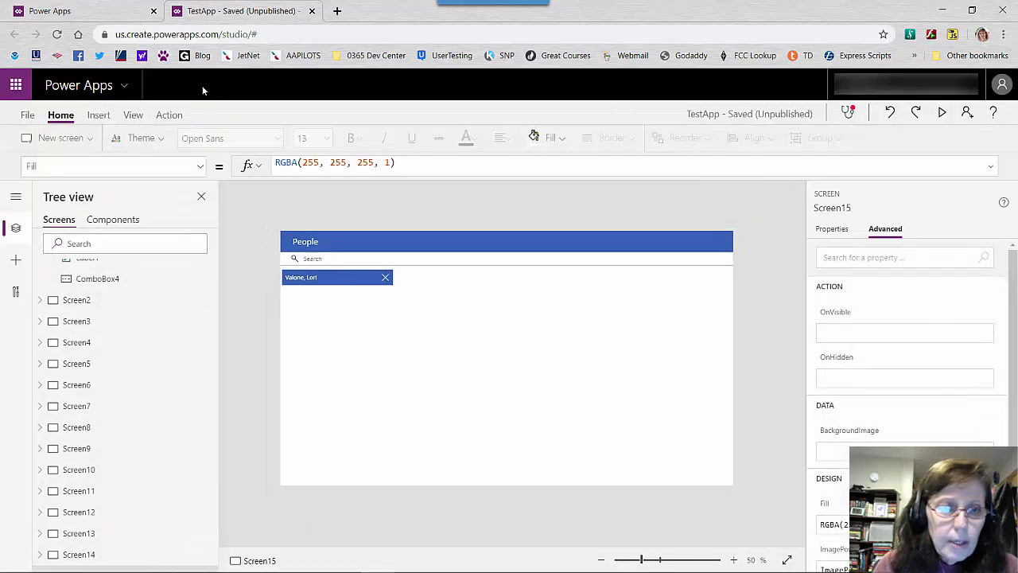
Add a screen from the Meeting template and select its Schedule label
{"action": "left_click", "coordinate": [79, 143]}
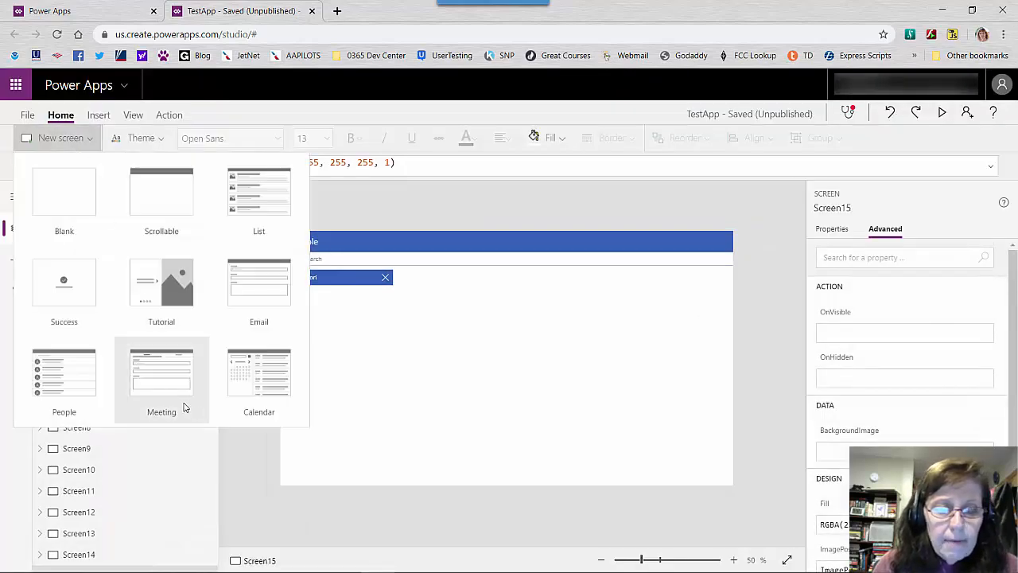
{"action": "key", "text": "Escape"}
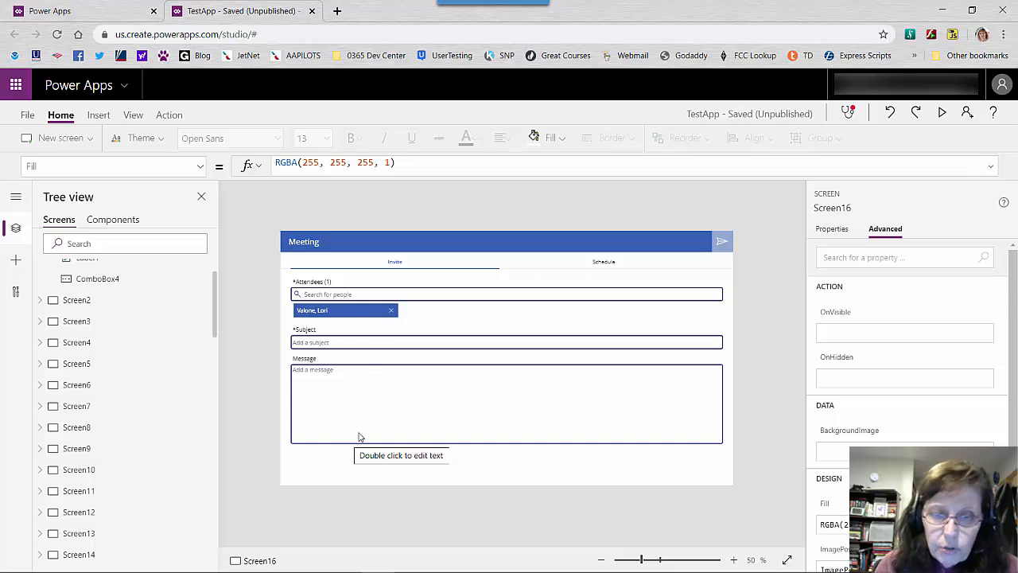
{"action": "left_click", "coordinate": [592, 267]}
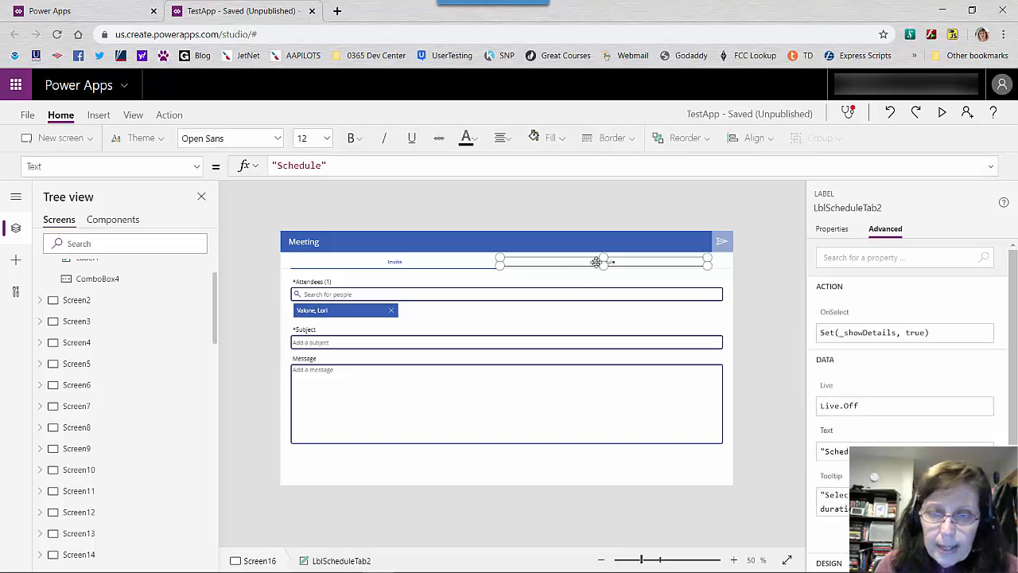
Preview the Meeting screen and switch between its Invite and Schedule sections to examine their fields
{"action": "left_click", "coordinate": [942, 112]}
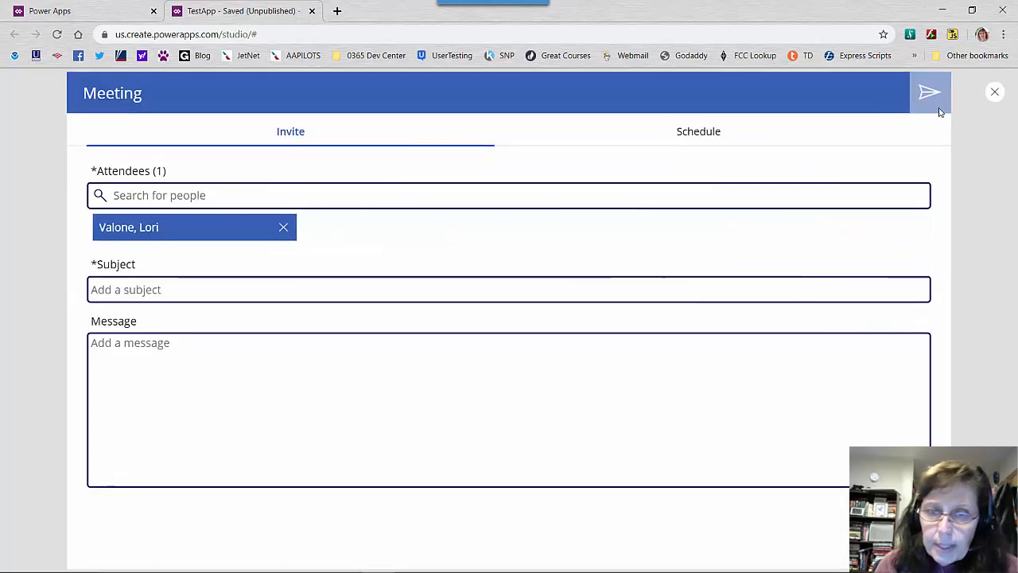
{"action": "left_click", "coordinate": [680, 134]}
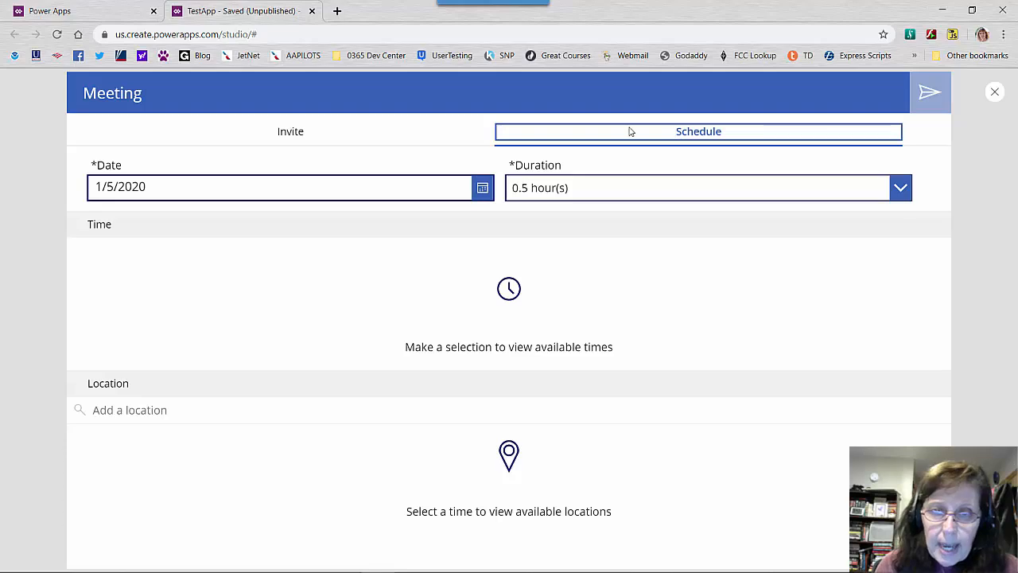
{"action": "left_click", "coordinate": [346, 131]}
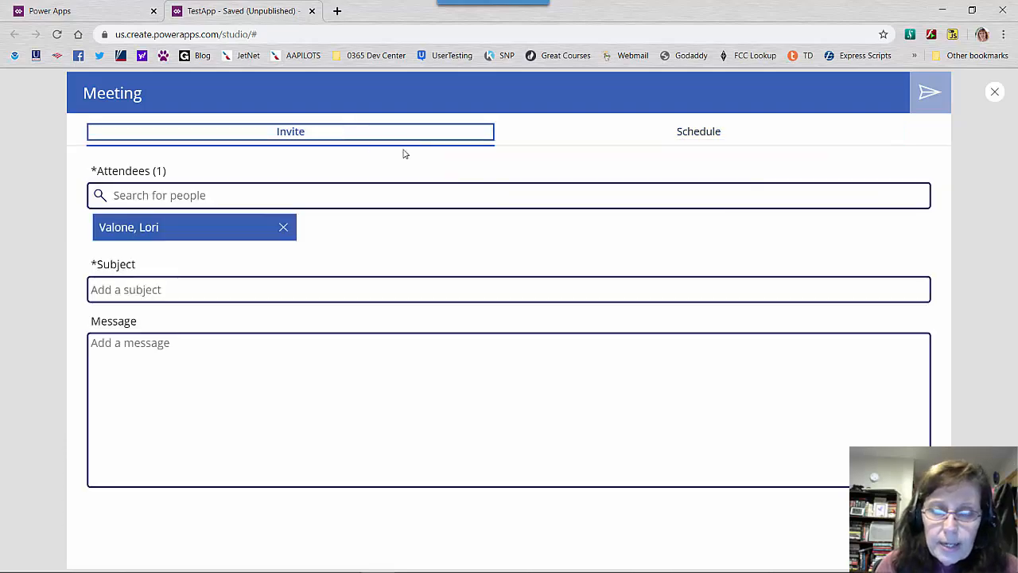
{"action": "left_click", "coordinate": [699, 133]}
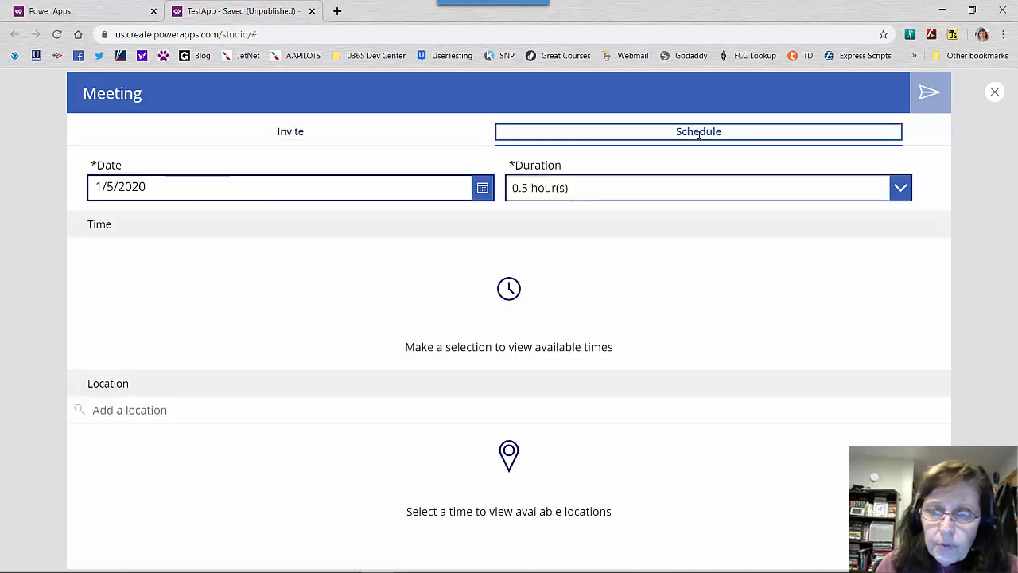
{"action": "right_click", "coordinate": [699, 133]}
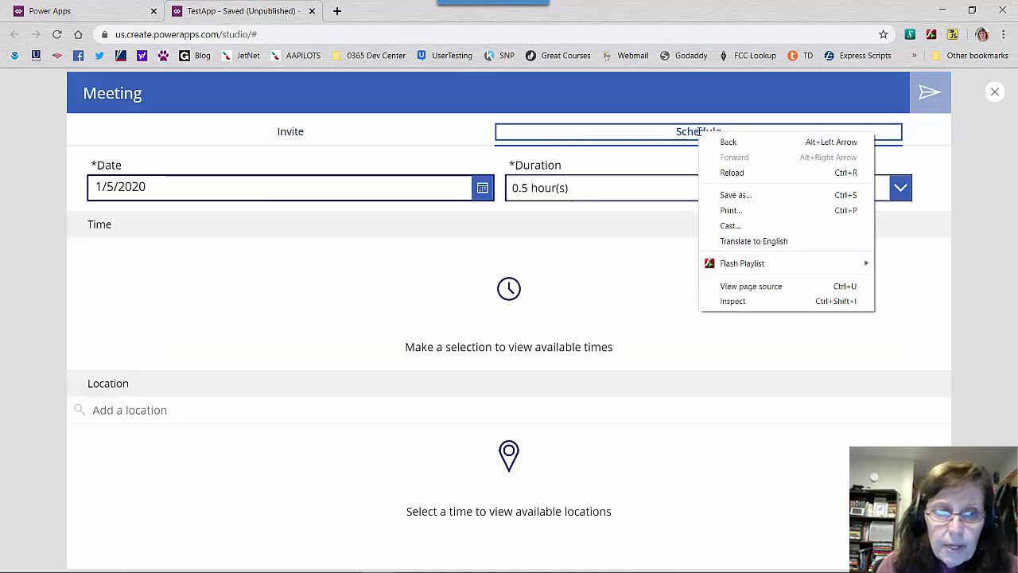
Return to the Schedule section of the Meeting preview and set the meeting date to January 6, 2020
{"action": "double_click", "coordinate": [699, 133]}
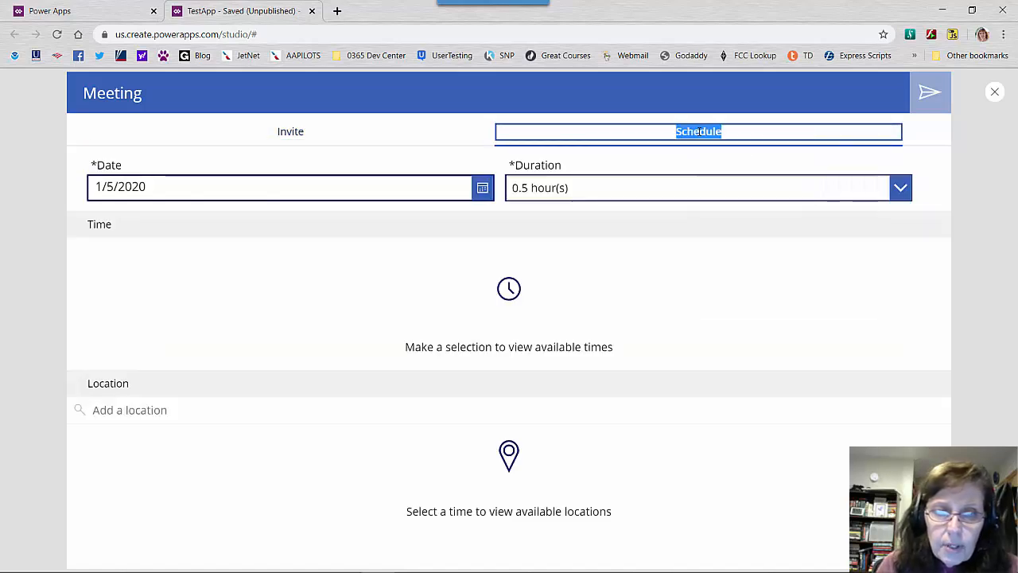
{"action": "left_click", "coordinate": [280, 131]}
{"action": "left_click", "coordinate": [608, 132]}
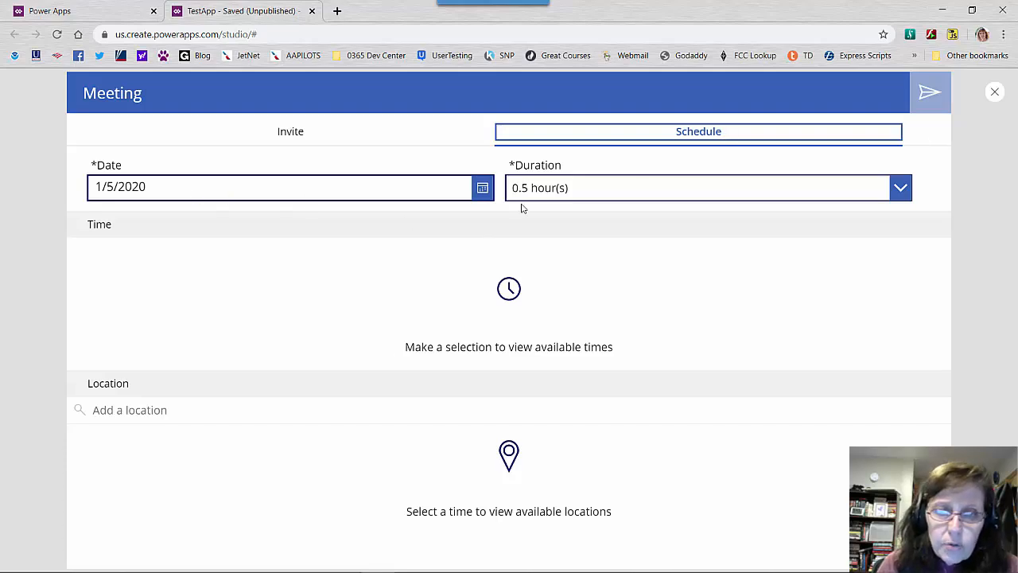
{"action": "left_click", "coordinate": [482, 188]}
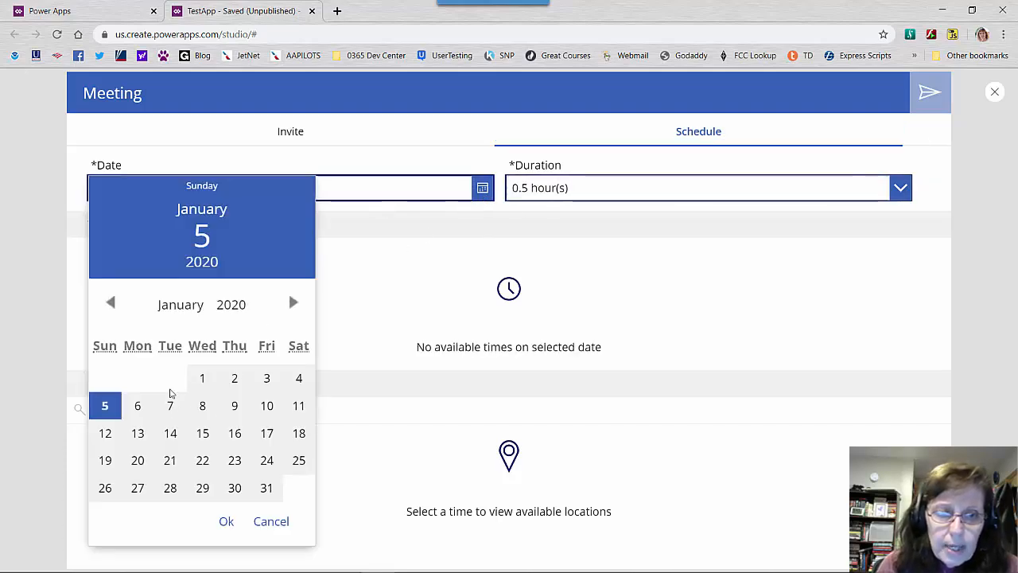
{"action": "left_click", "coordinate": [139, 408]}
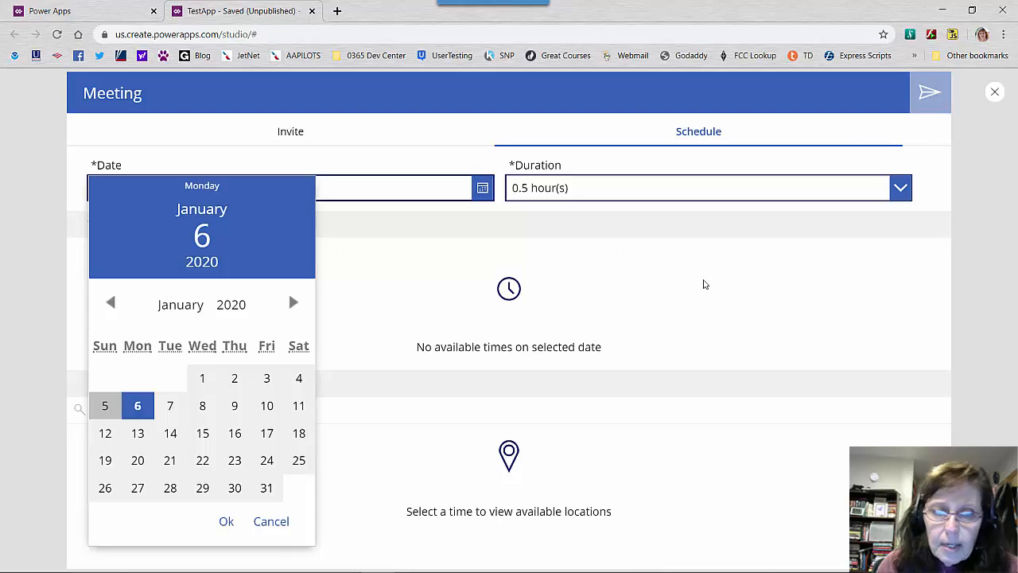
{"action": "left_click", "coordinate": [224, 524]}
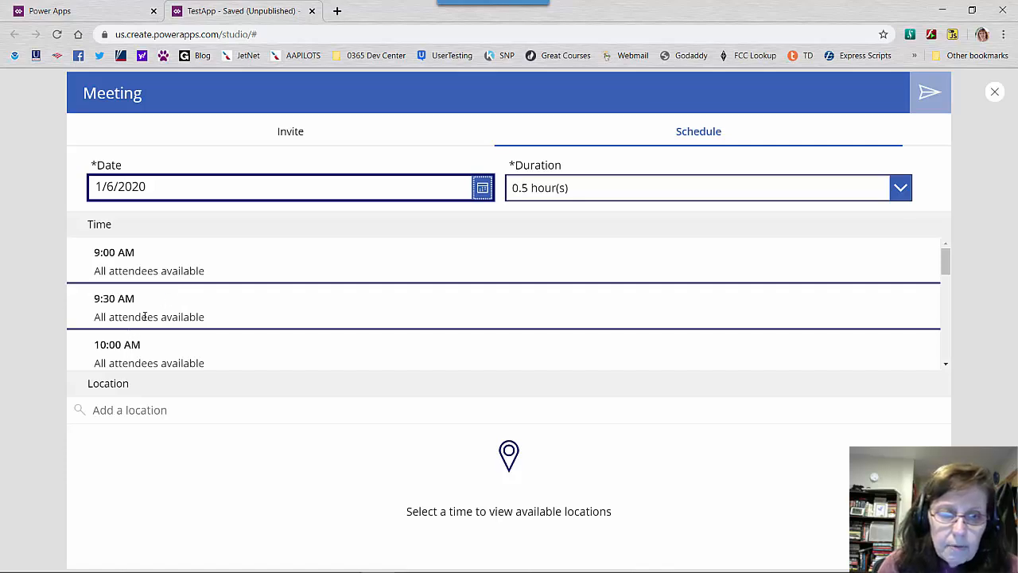
Choose the 9:30 AM meeting time, then go back to the Invite section and exit the preview
{"action": "left_click", "coordinate": [741, 303]}
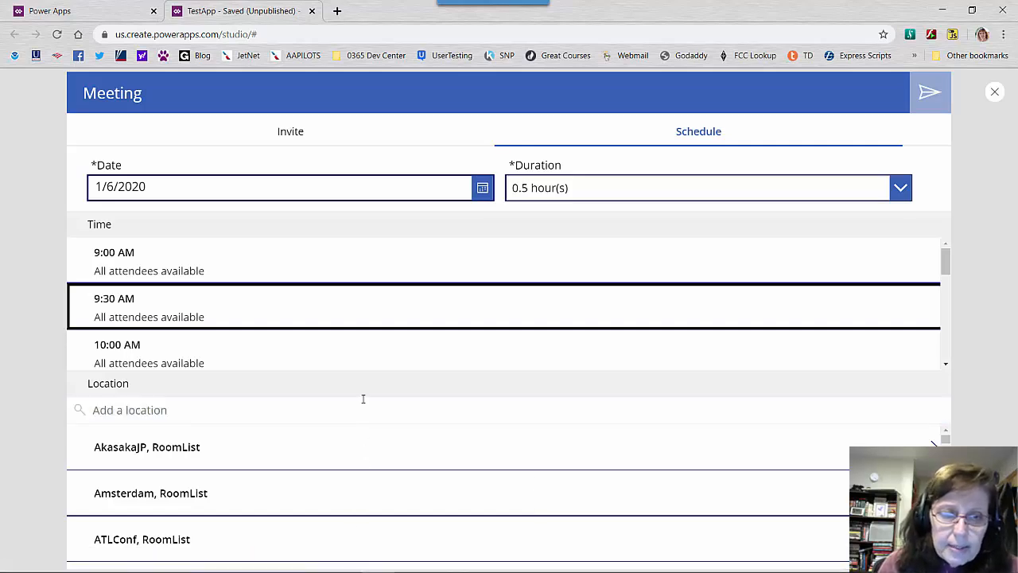
{"action": "left_click", "coordinate": [277, 139]}
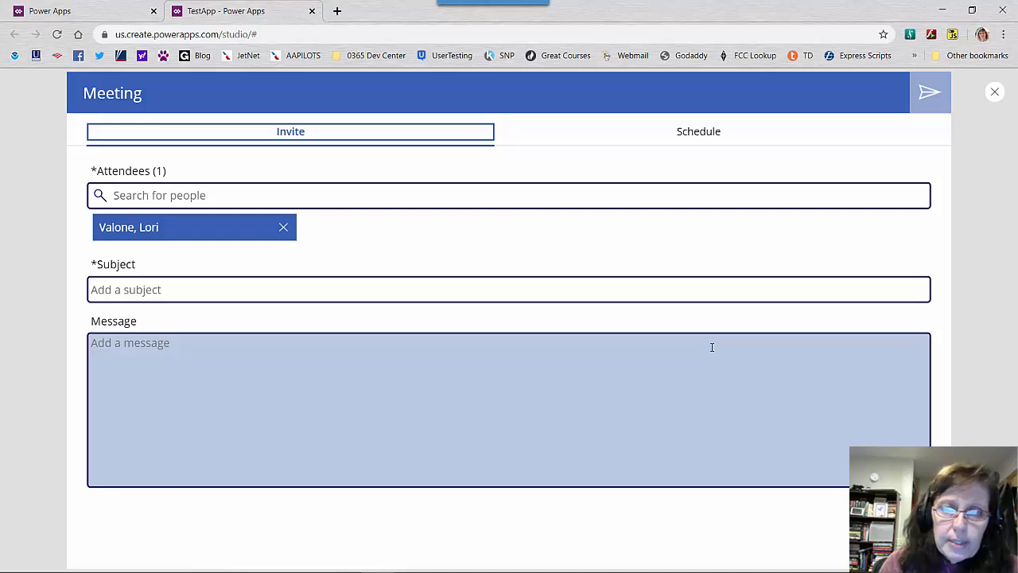
{"action": "left_click", "coordinate": [994, 97]}
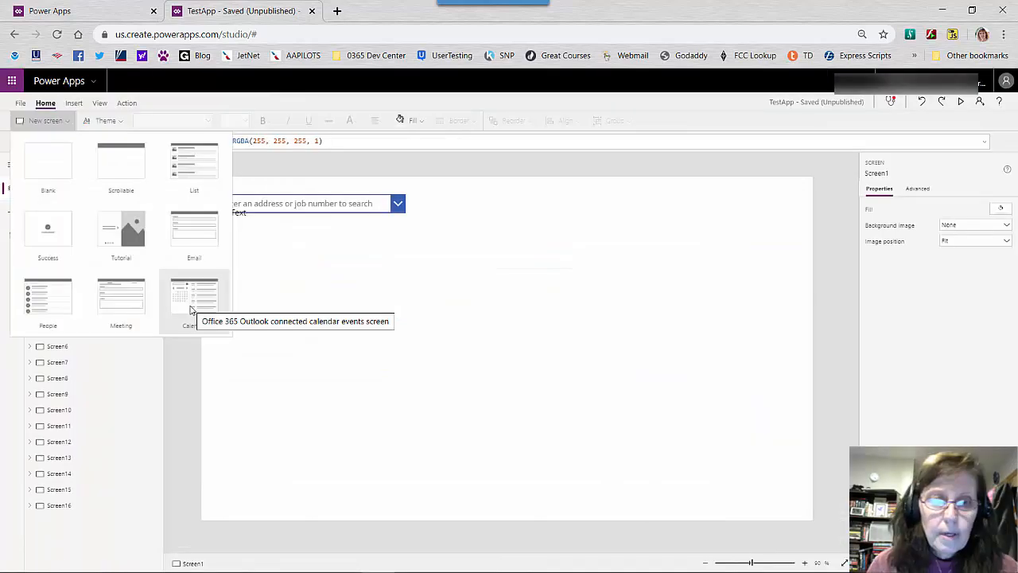
Add a screen from the Calendar template, select its calendar drop-down and start the preview
{"action": "left_click", "coordinate": [192, 302]}
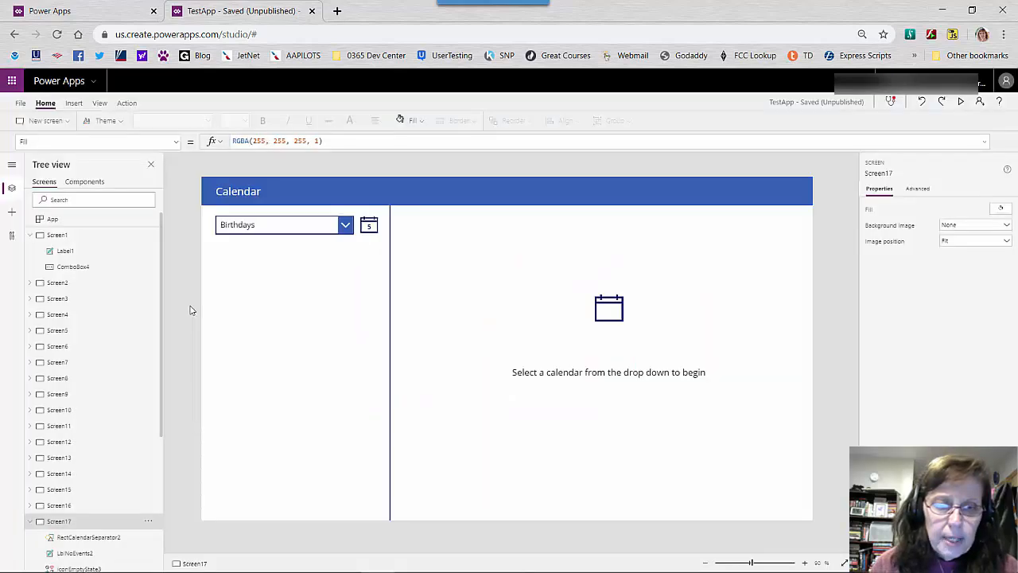
{"action": "left_click", "coordinate": [344, 233]}
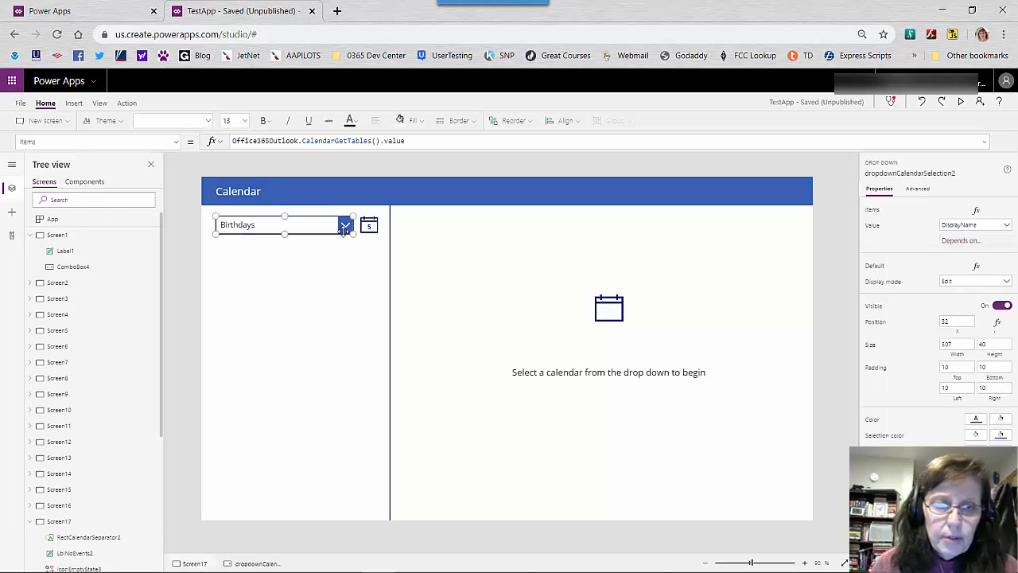
{"action": "left_click", "coordinate": [961, 101]}
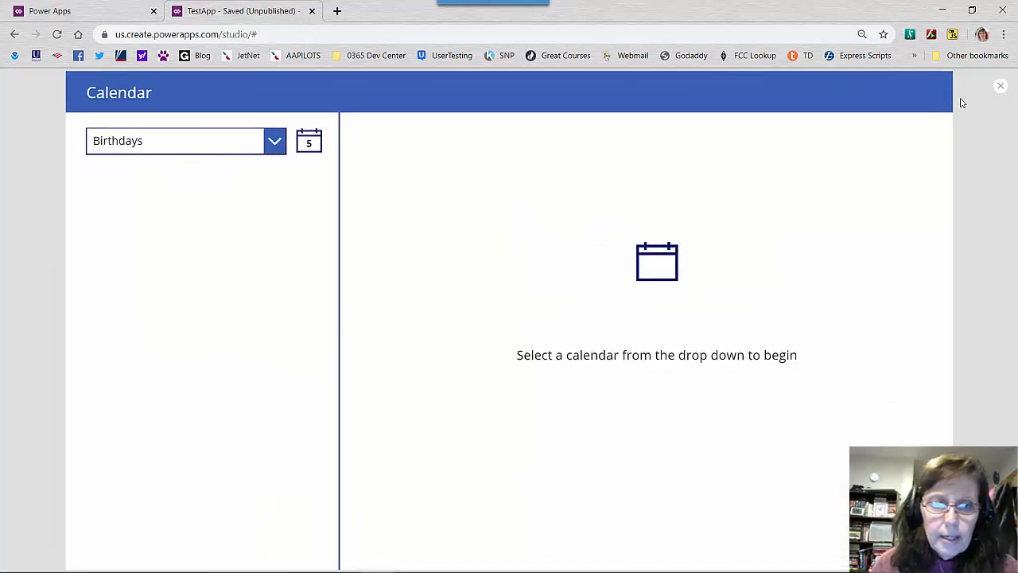
Choose the United States holidays calendar in the preview and view the events for December 31, 2019
{"action": "left_click", "coordinate": [275, 151]}
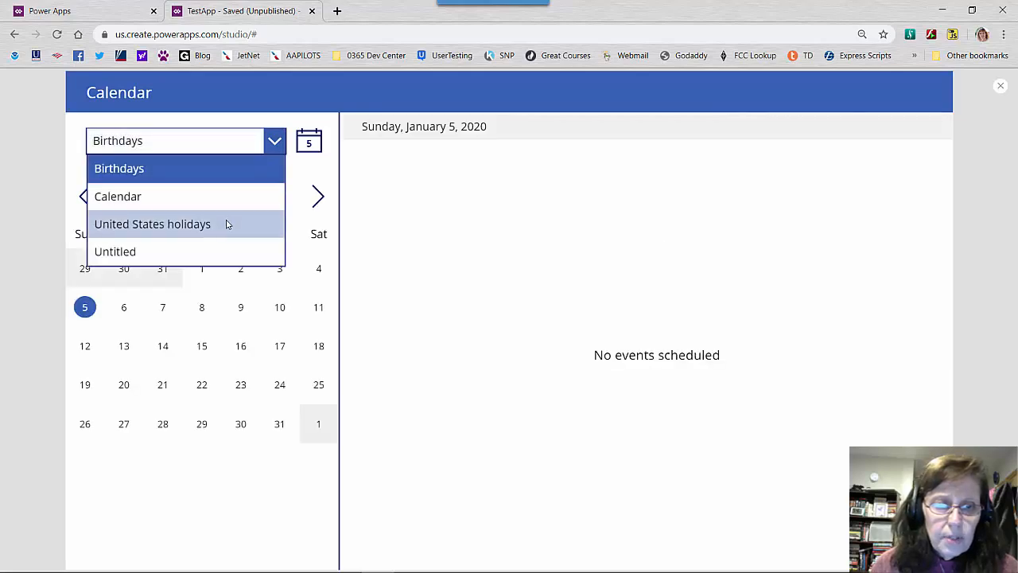
{"action": "left_click", "coordinate": [227, 225]}
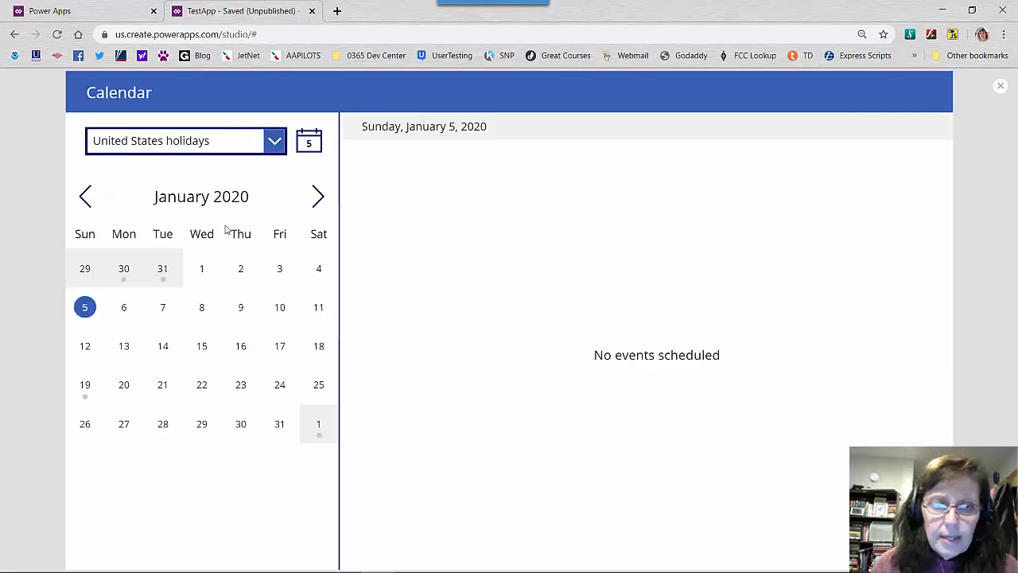
{"action": "left_click", "coordinate": [163, 270]}
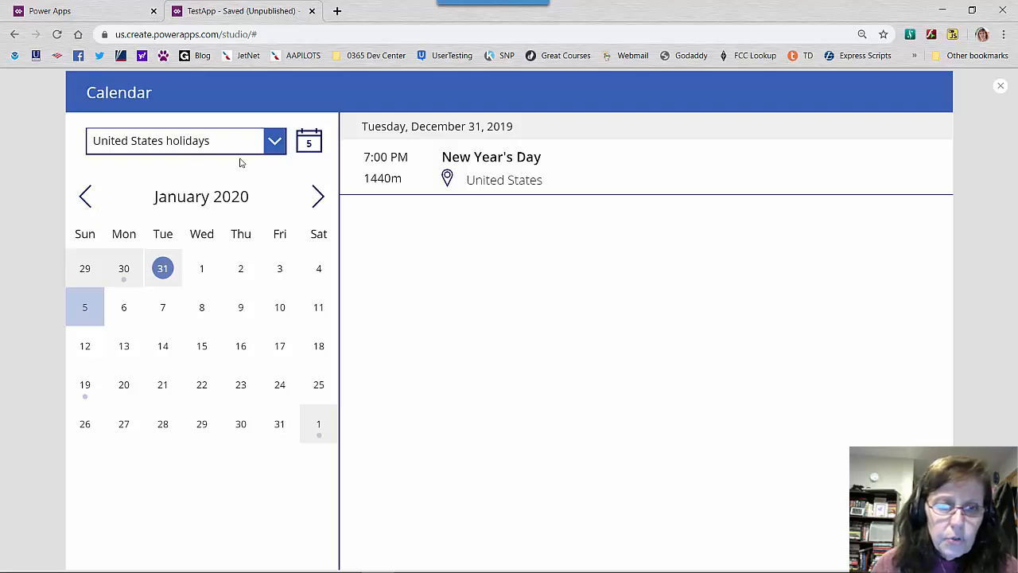
Change the displayed calendar to Calendar, view the events for January 3, 2020, and exit the preview
{"action": "left_click", "coordinate": [268, 153]}
{"action": "left_click", "coordinate": [189, 201]}
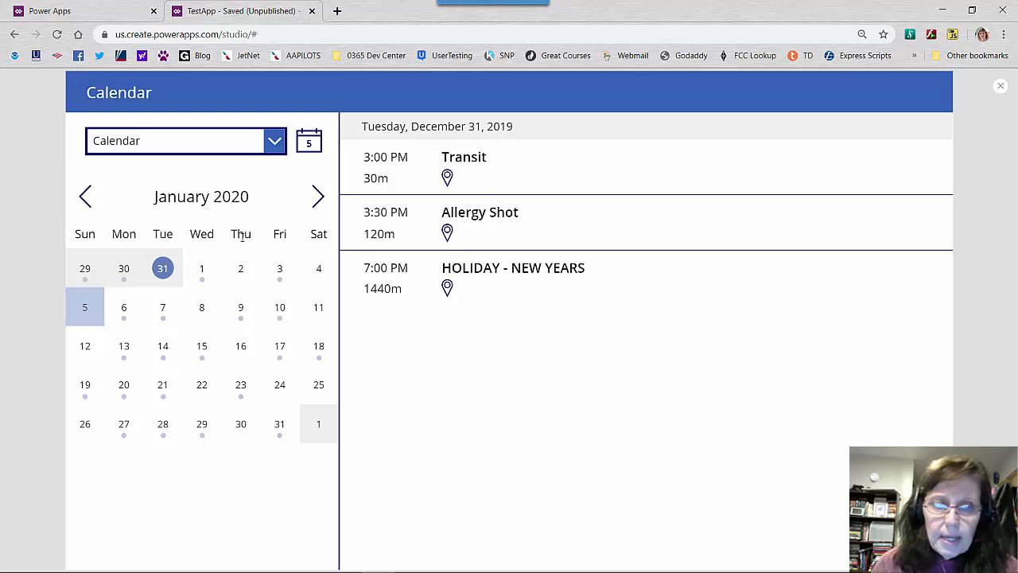
{"action": "left_click", "coordinate": [279, 269]}
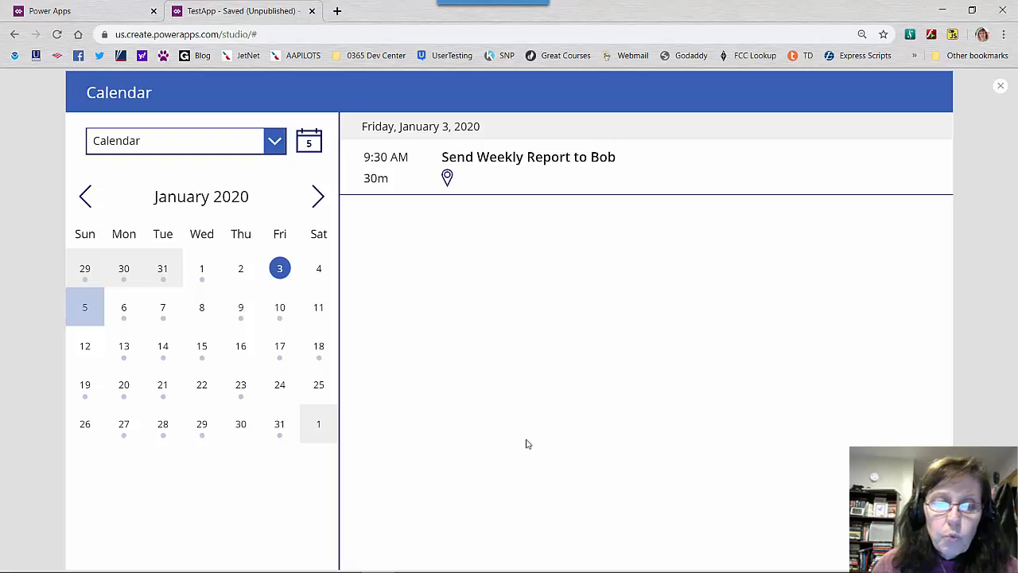
{"action": "left_click", "coordinate": [1001, 86]}
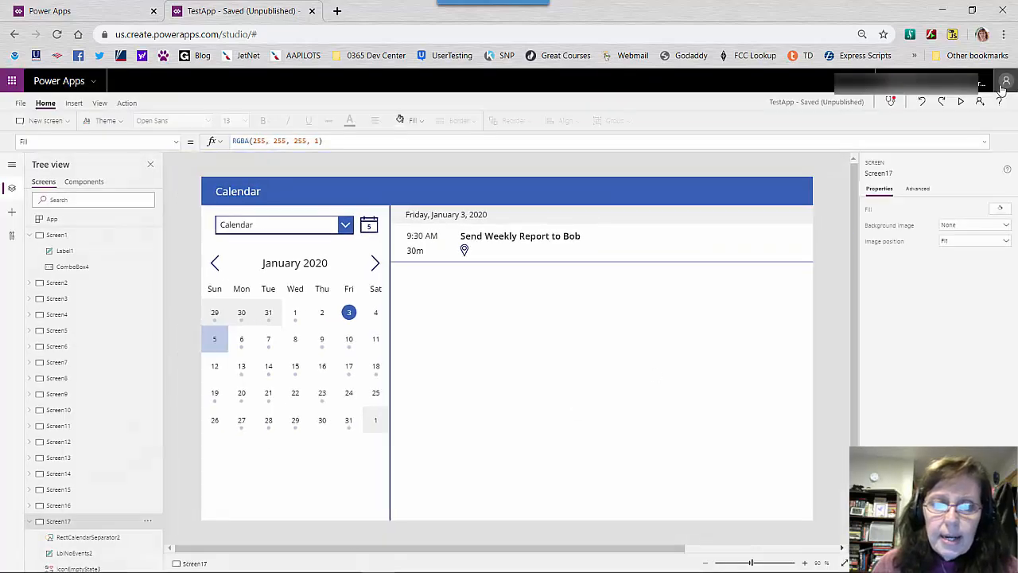
Select the month-day gallery's template cell on the Calendar screen and examine the gallery's advanced properties
{"action": "left_click", "coordinate": [349, 315]}
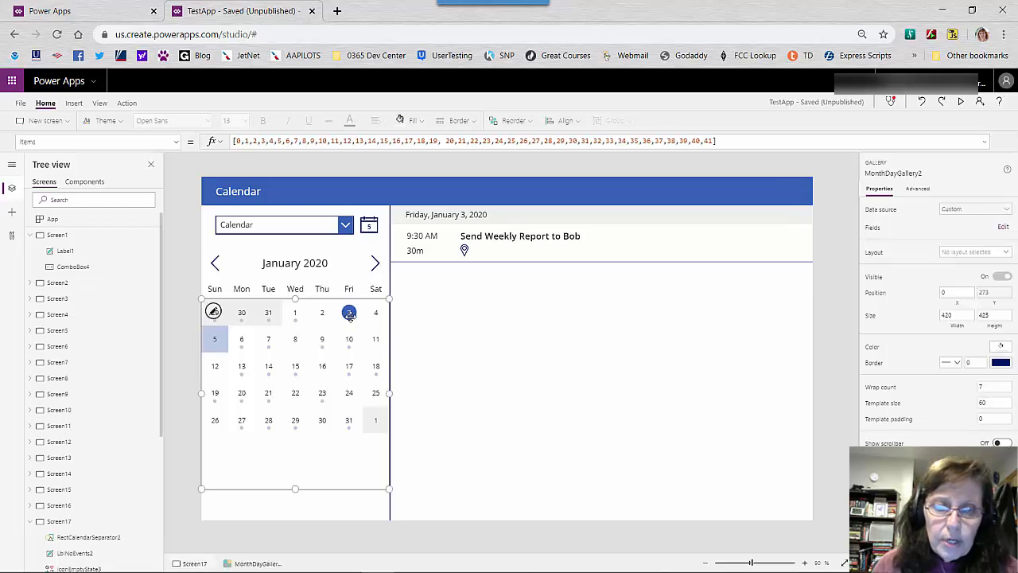
{"action": "left_click", "coordinate": [216, 317]}
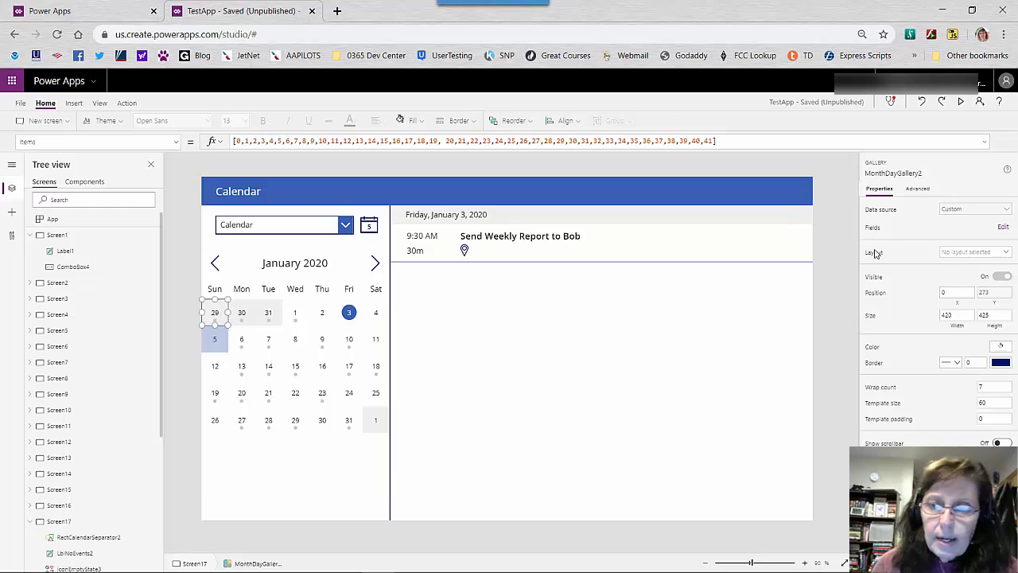
{"action": "left_click", "coordinate": [915, 190]}
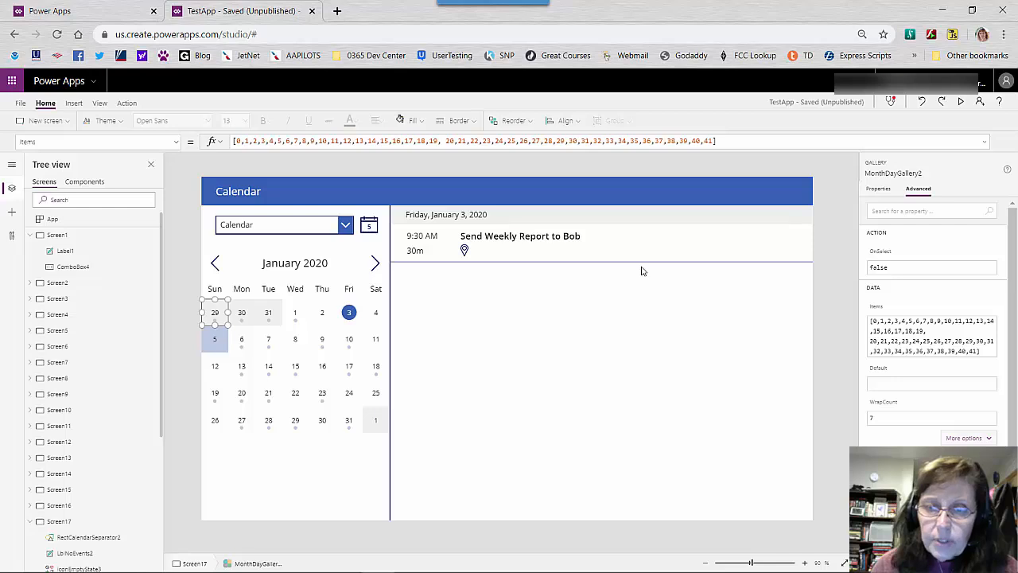
Select CalendarEventsGallery2 under the Calendar screen and expand its Items formula to examine how events are filtered and sorted
{"action": "left_click", "coordinate": [612, 262]}
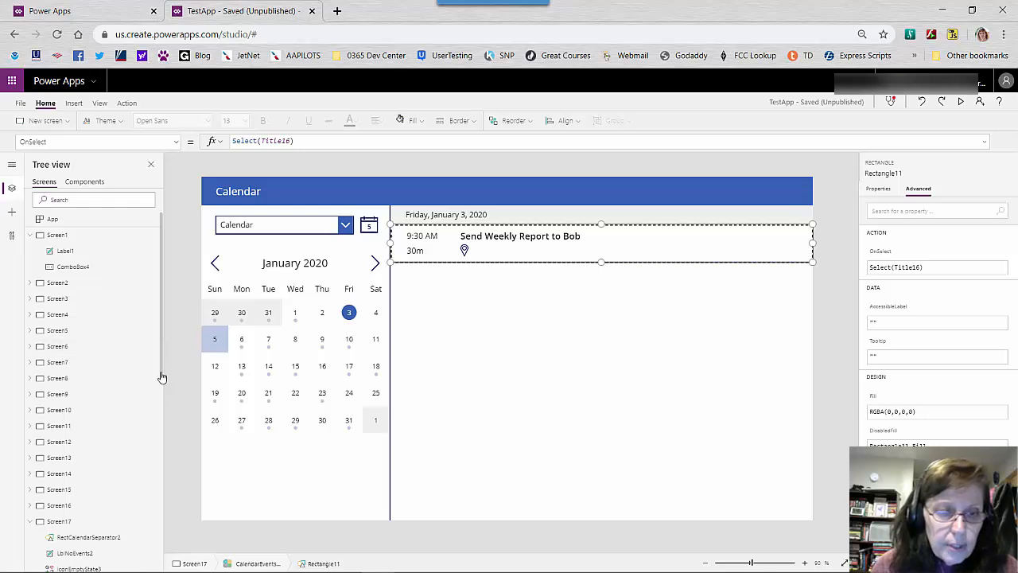
{"action": "left_click_drag", "start_coordinate": [162, 377], "coordinate": [140, 564]}
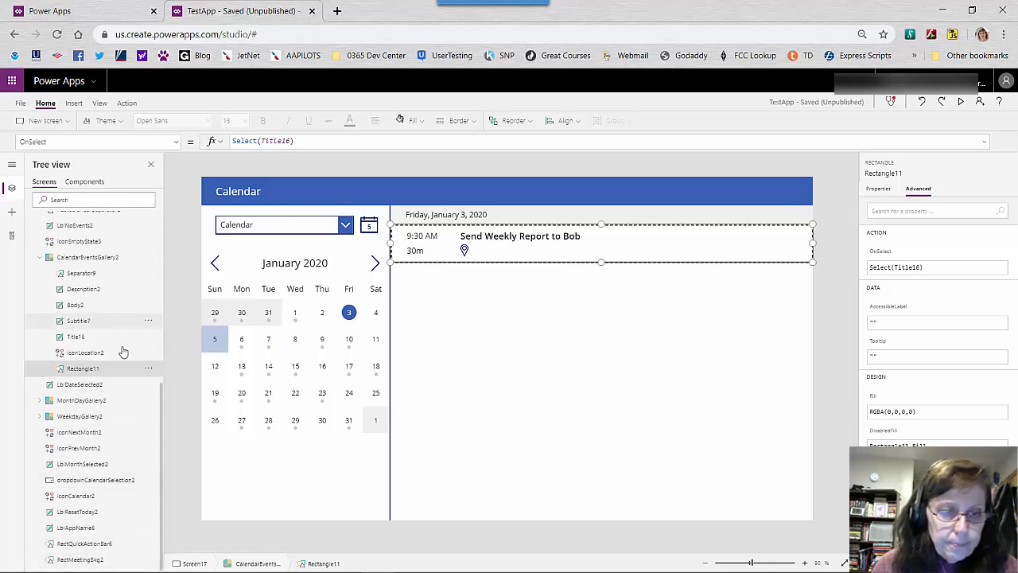
{"action": "left_click", "coordinate": [95, 259]}
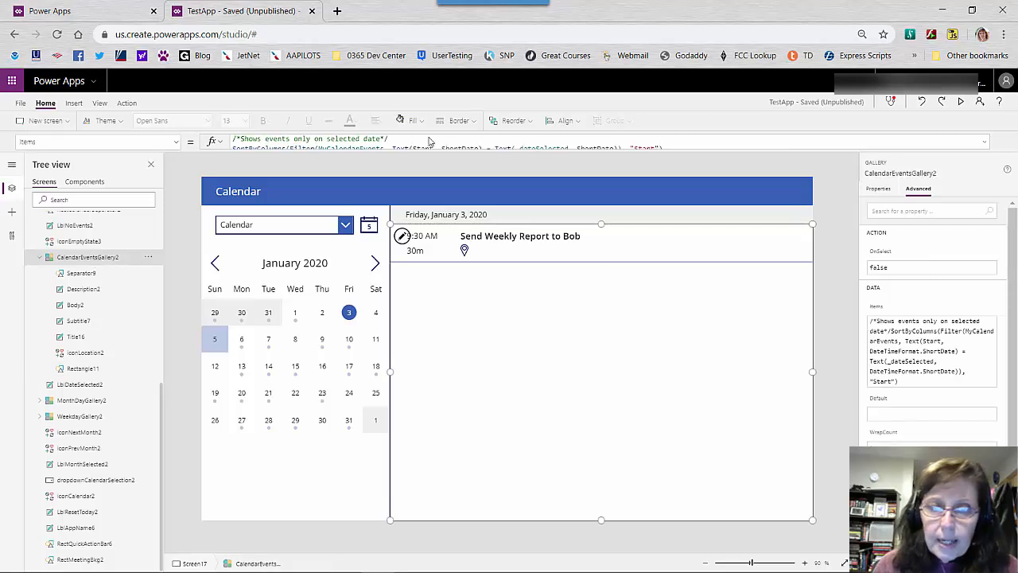
{"action": "left_click", "coordinate": [467, 154]}
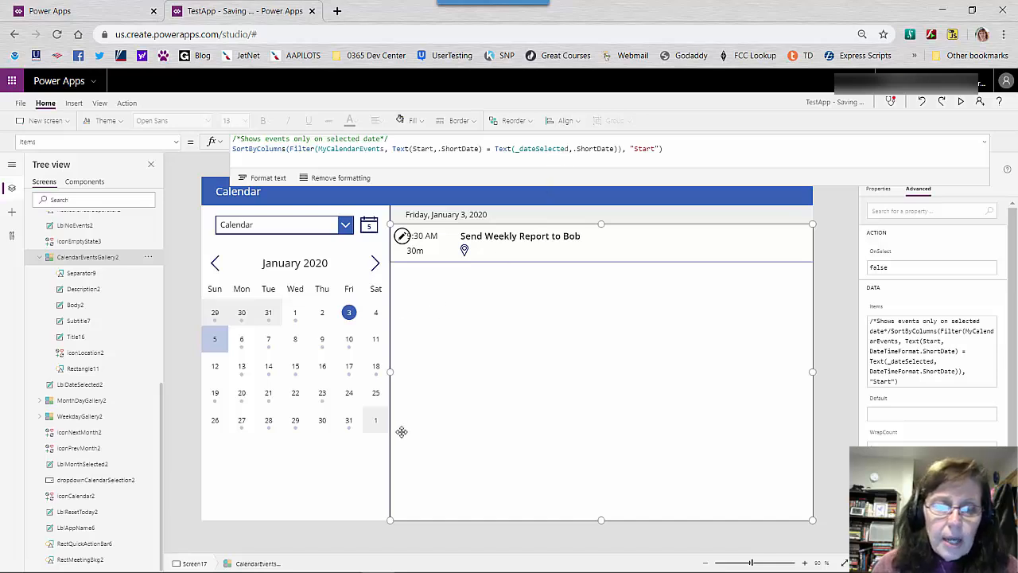
Review the list of new screen templates and begin switching to another open window
{"action": "left_click", "coordinate": [66, 121]}
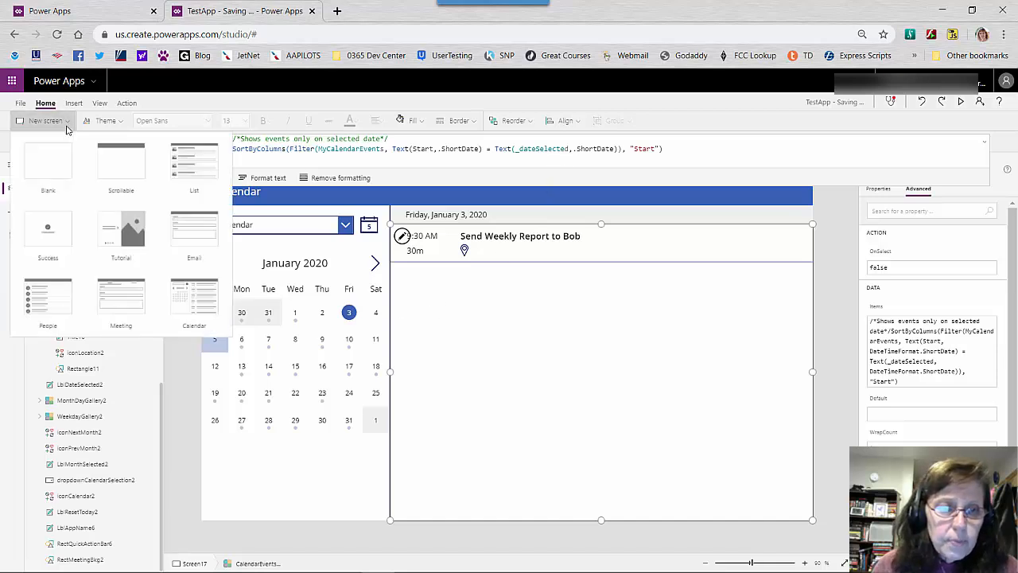
{"action": "left_click", "coordinate": [67, 126]}
{"action": "left_click", "coordinate": [67, 125]}
{"action": "left_click", "coordinate": [68, 126]}
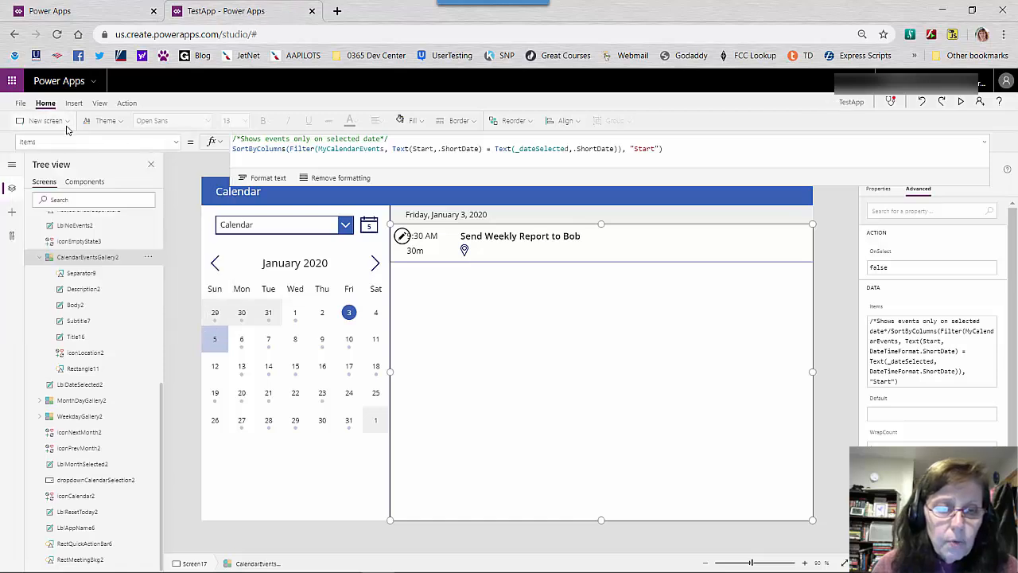
{"action": "left_click", "coordinate": [67, 130]}
{"action": "right_click", "coordinate": [68, 130]}
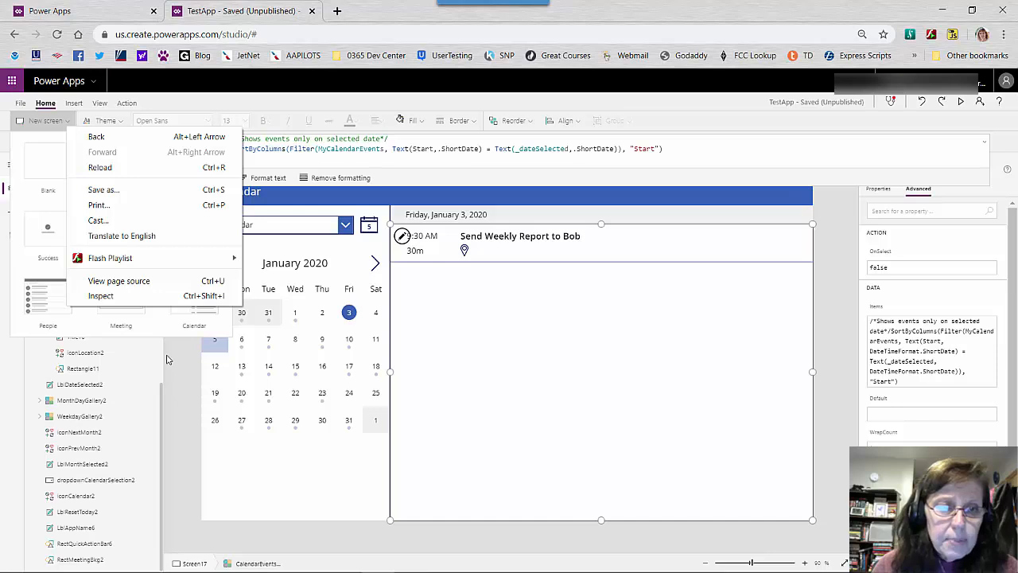
{"action": "left_click", "coordinate": [34, 125]}
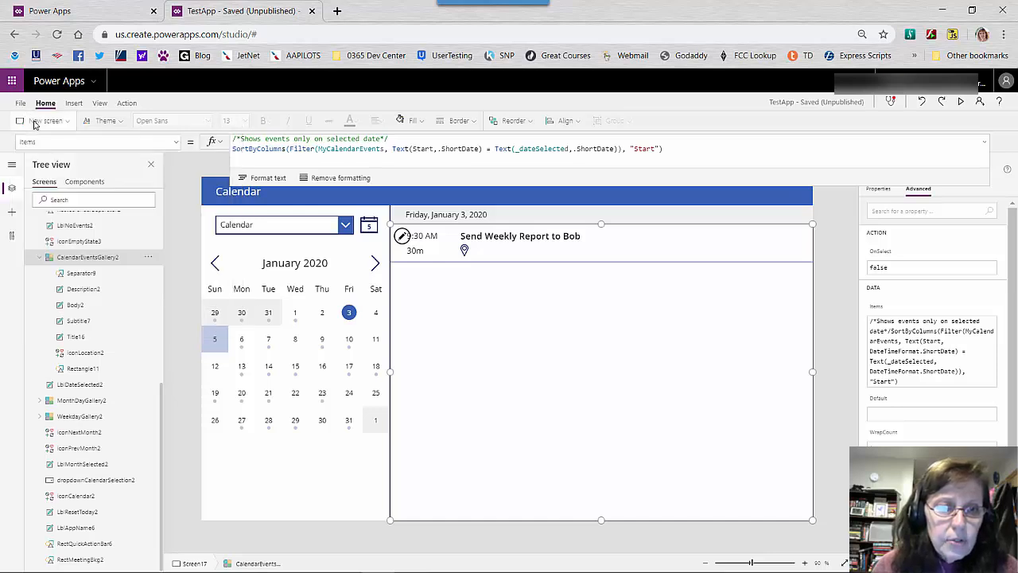
{"action": "left_click", "coordinate": [34, 121]}
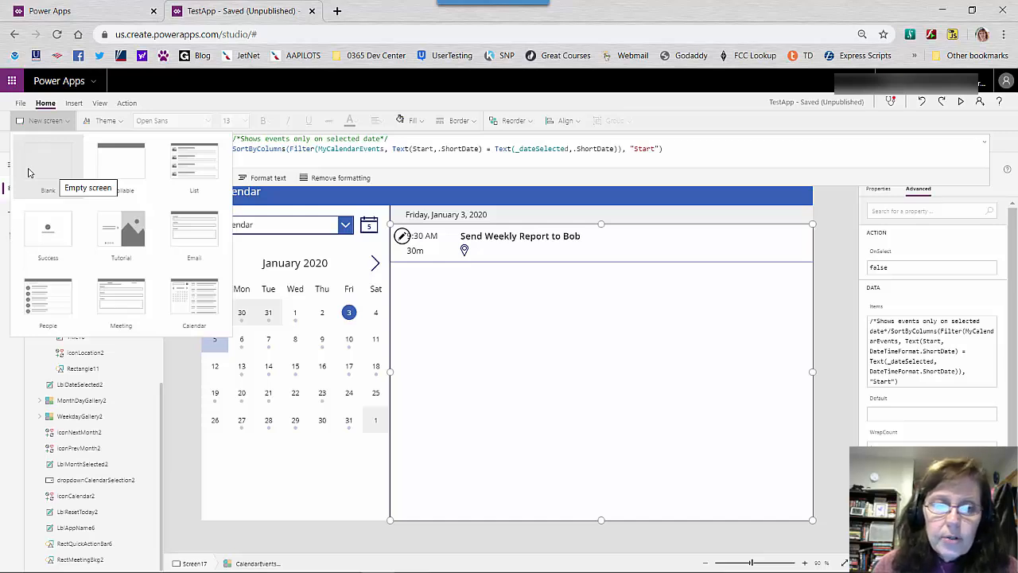
{"action": "key", "text": "alt+Tab"}
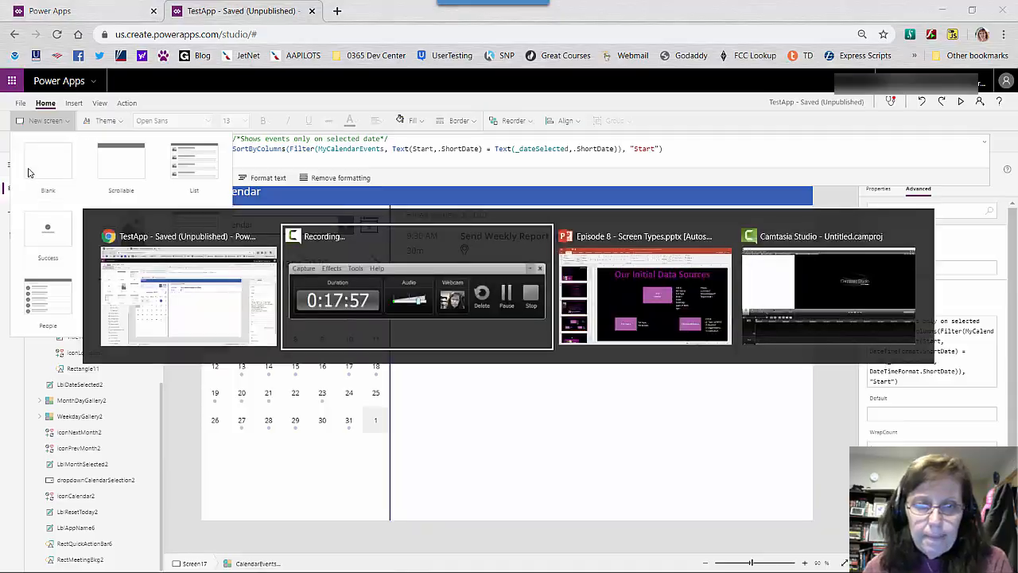